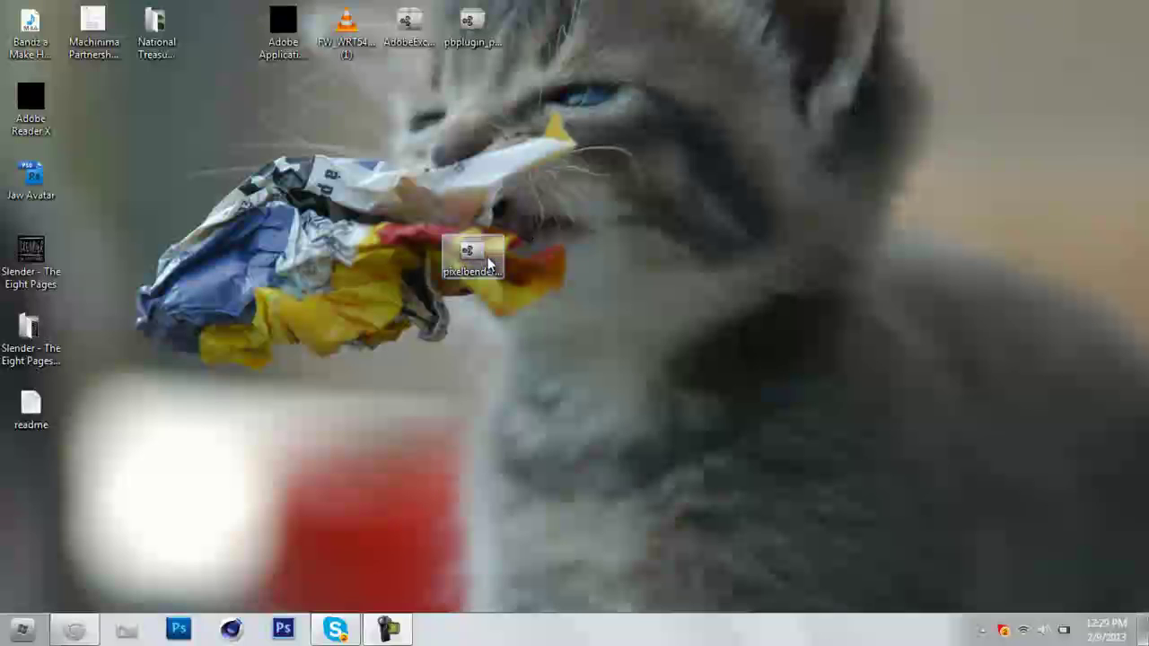
Move the pixelbenderplugin icon back toward the middle of the desktop.
drag(487, 257, 548, 59)
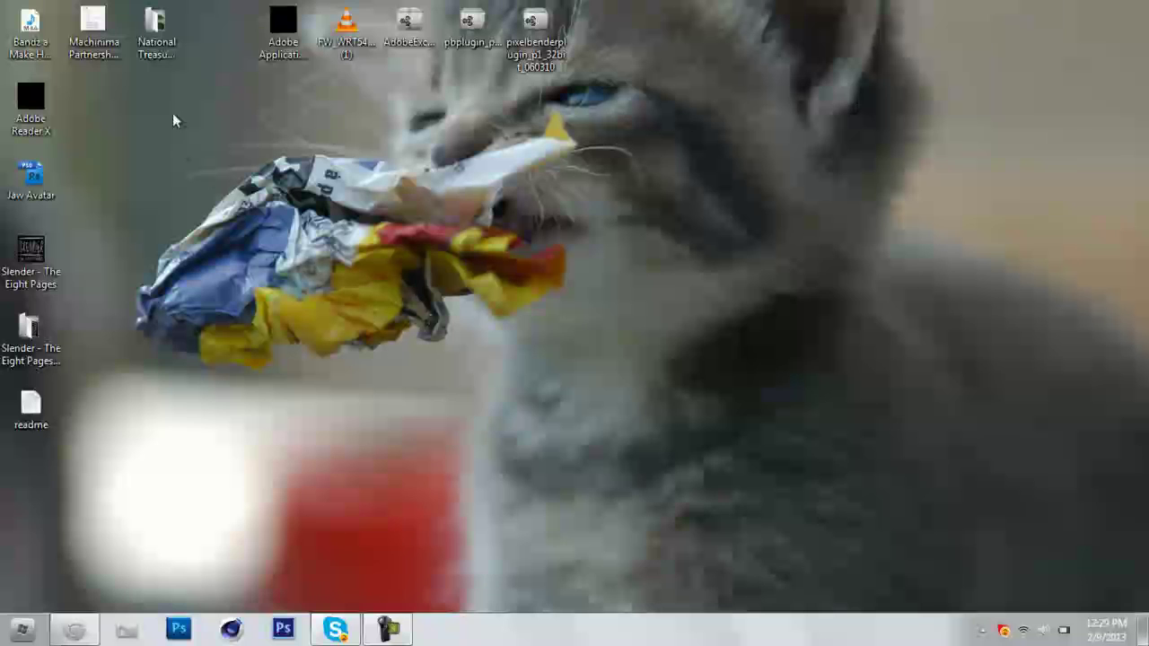
drag(183, 9, 236, 40)
drag(1141, 5, 927, 28)
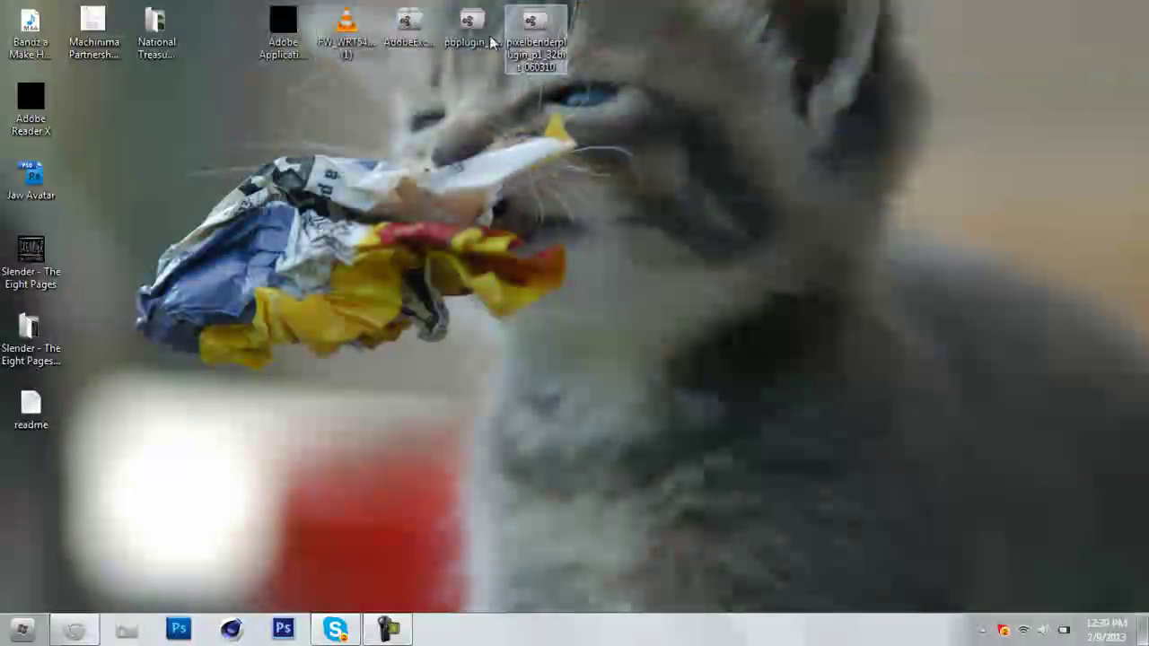
click(545, 22)
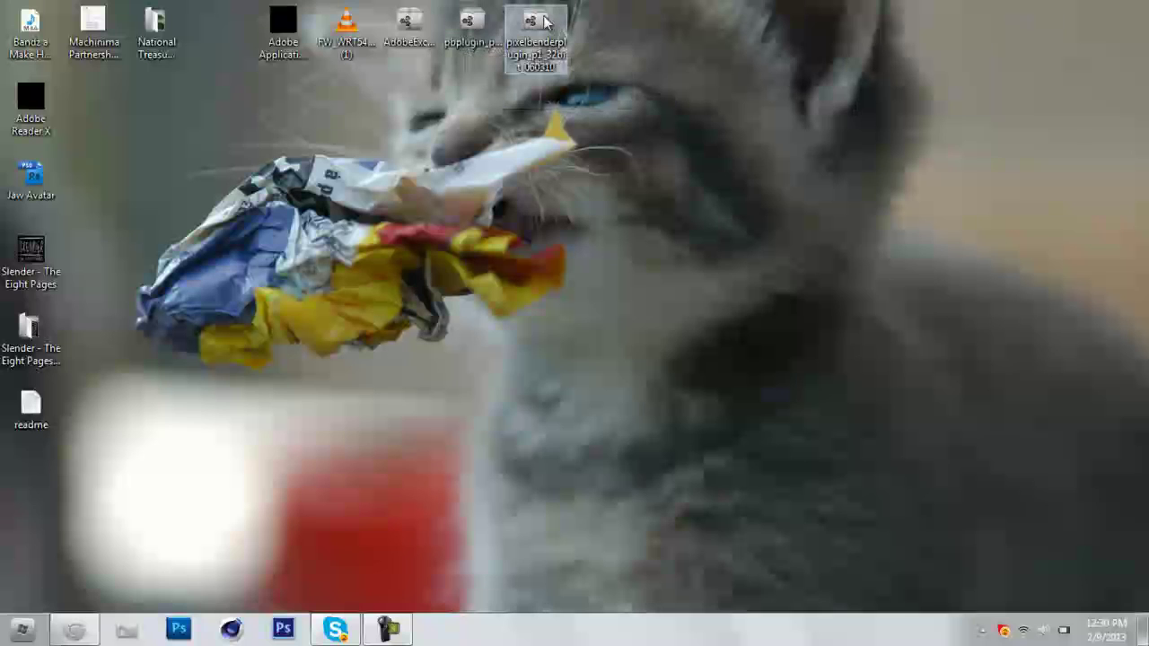
drag(544, 22, 509, 352)
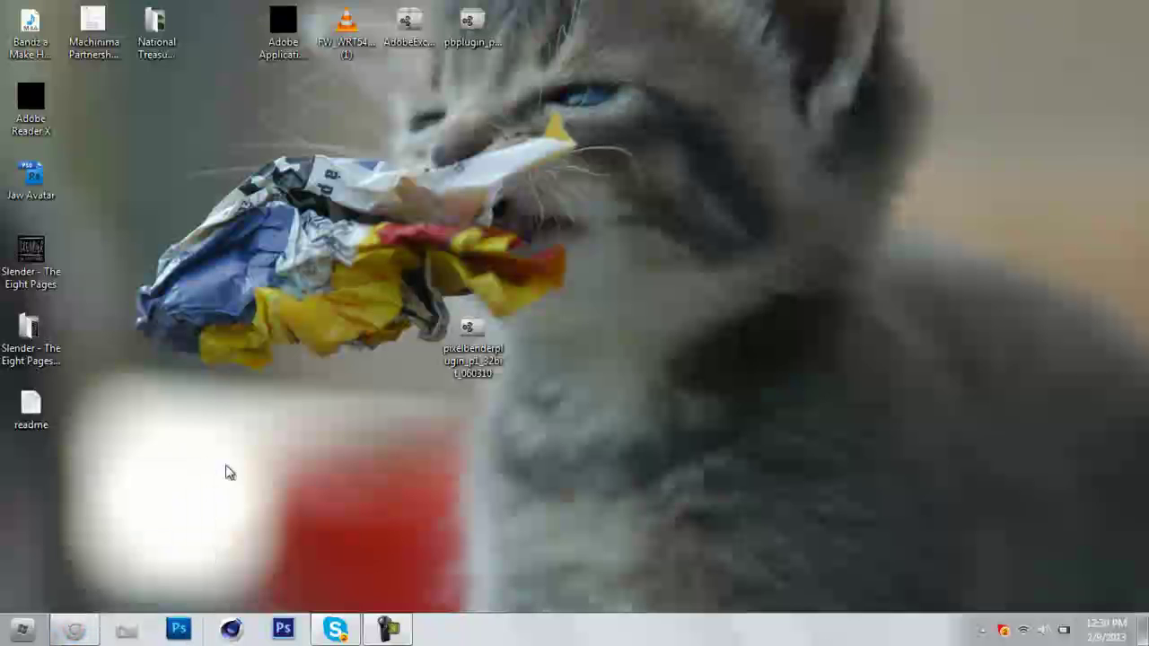
Bring the MediaFire file list back up in Chrome, then bring up the Start menu.
click(77, 634)
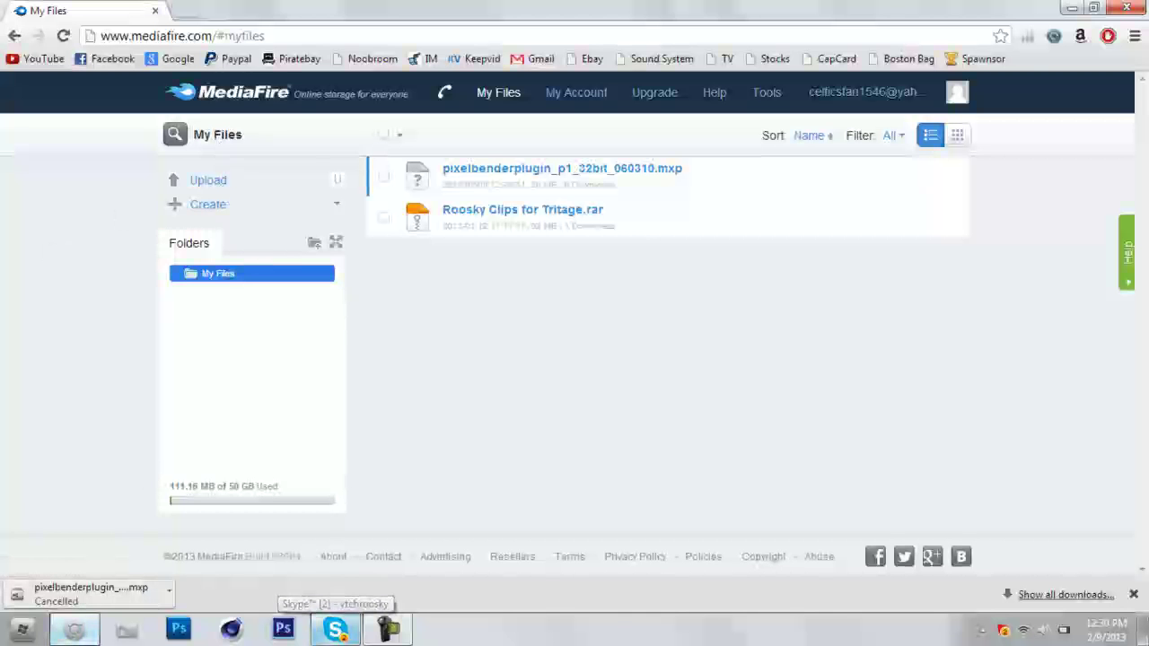
click(74, 629)
click(75, 628)
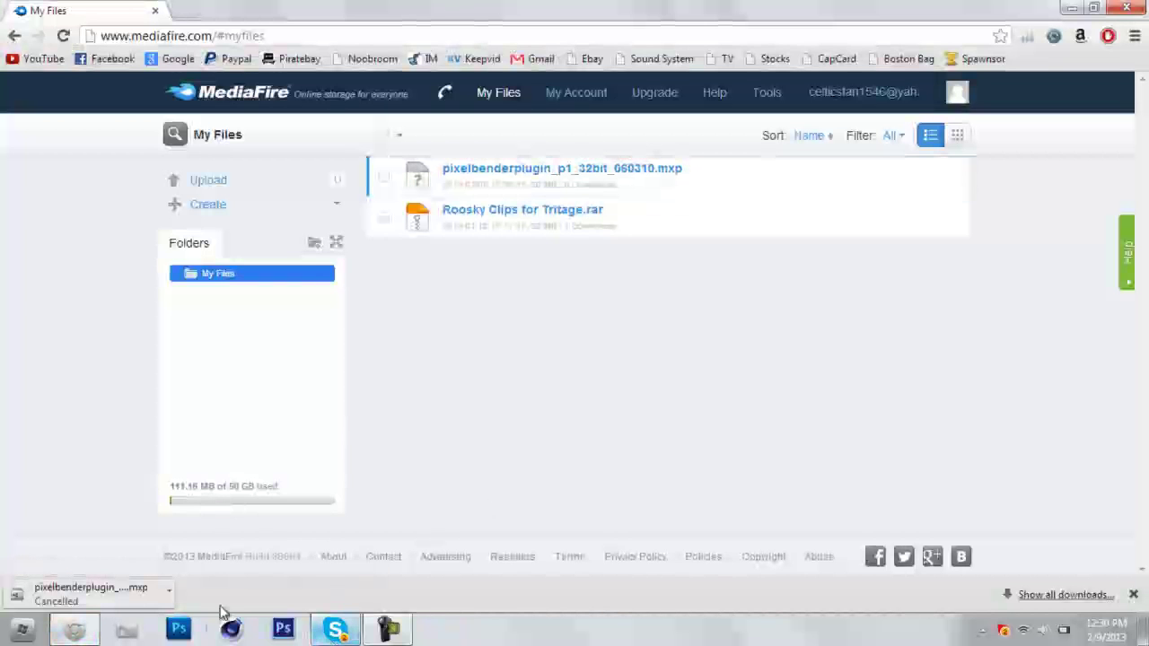
click(22, 632)
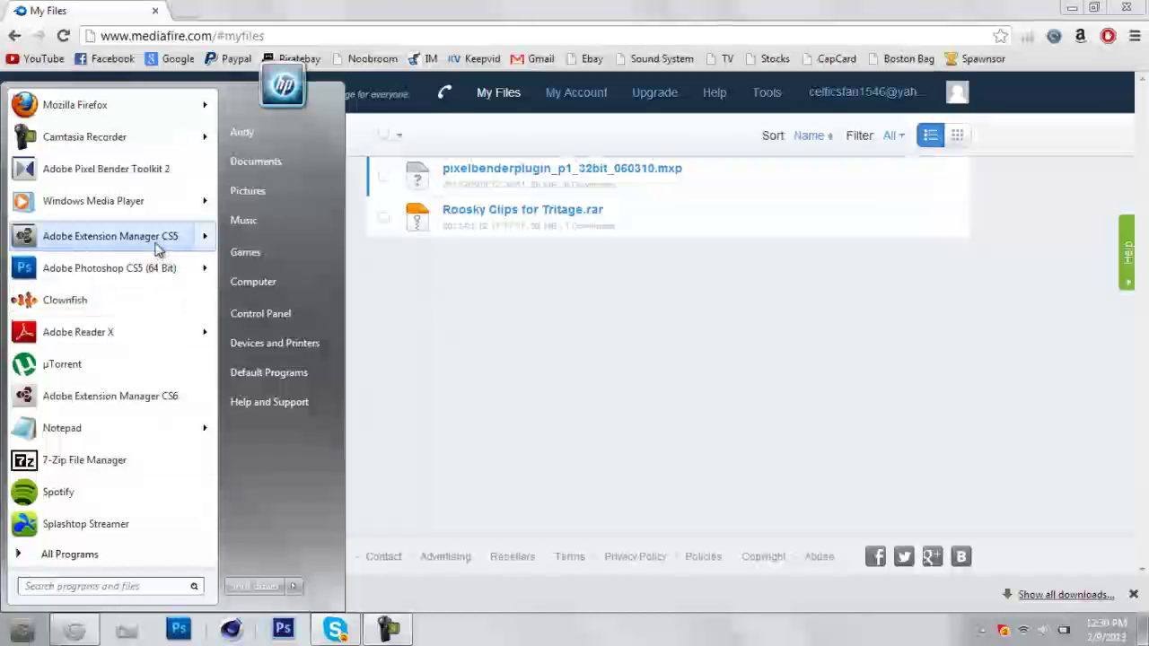
Run Adobe Extension Manager CS5 as administrator from All Programs.
mouse_move(156, 248)
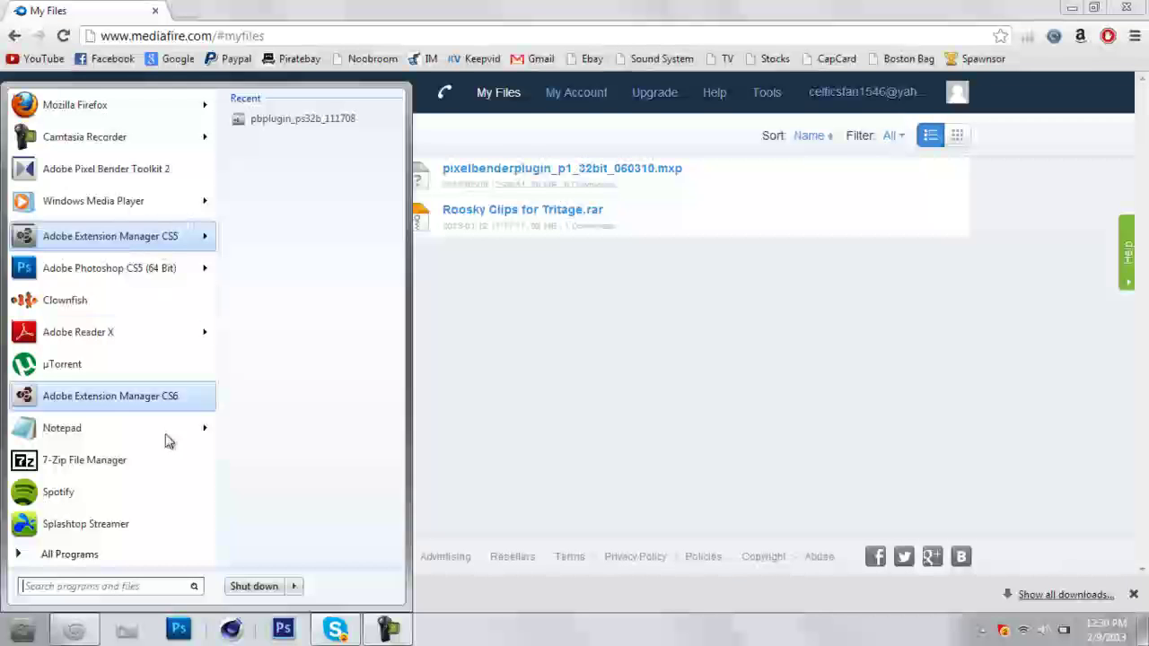
click(153, 562)
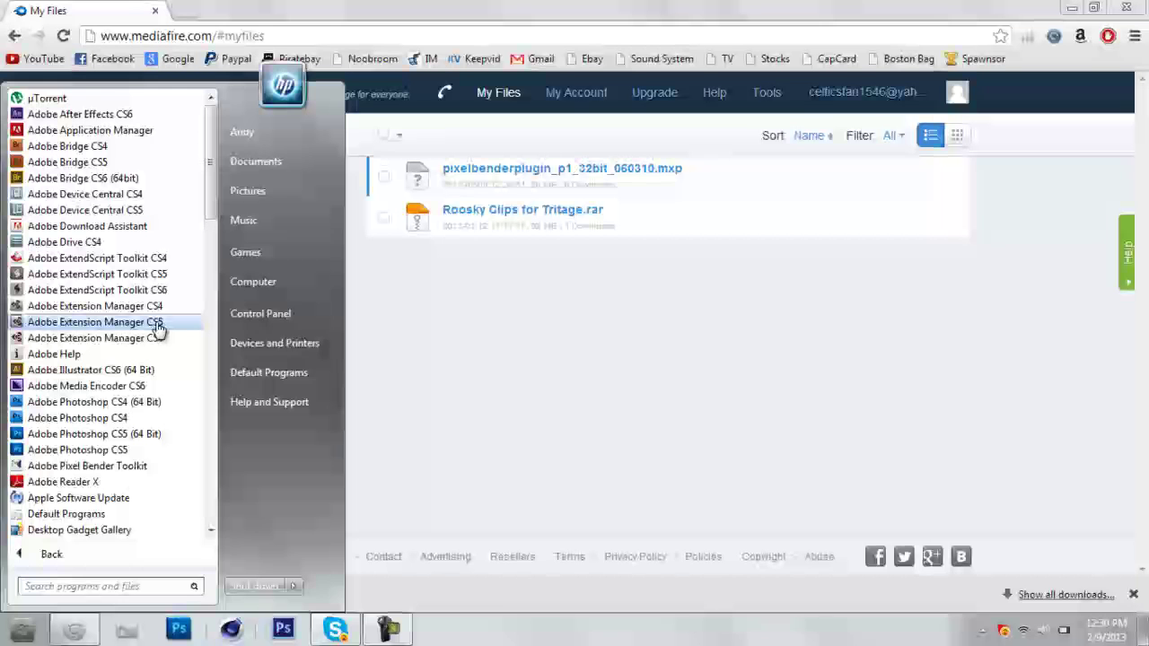
right_click(157, 324)
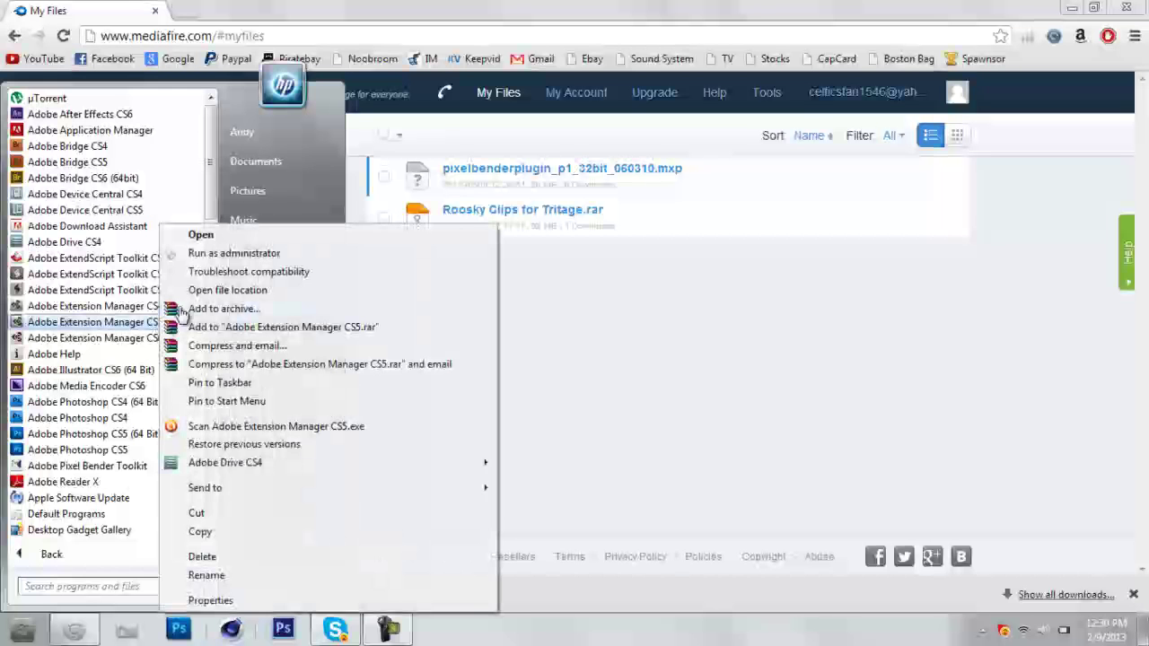
click(237, 254)
click(423, 359)
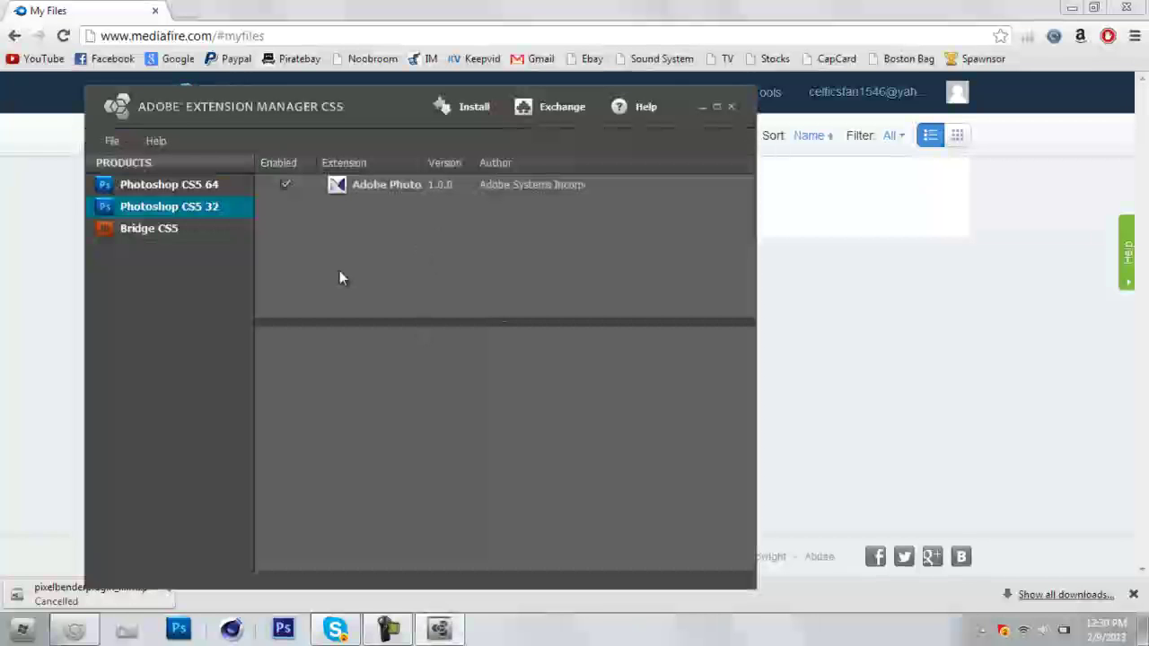
Remove the old Pixel Bender 1.0.0 extension from Photoshop CS5 32.
click(245, 187)
click(235, 212)
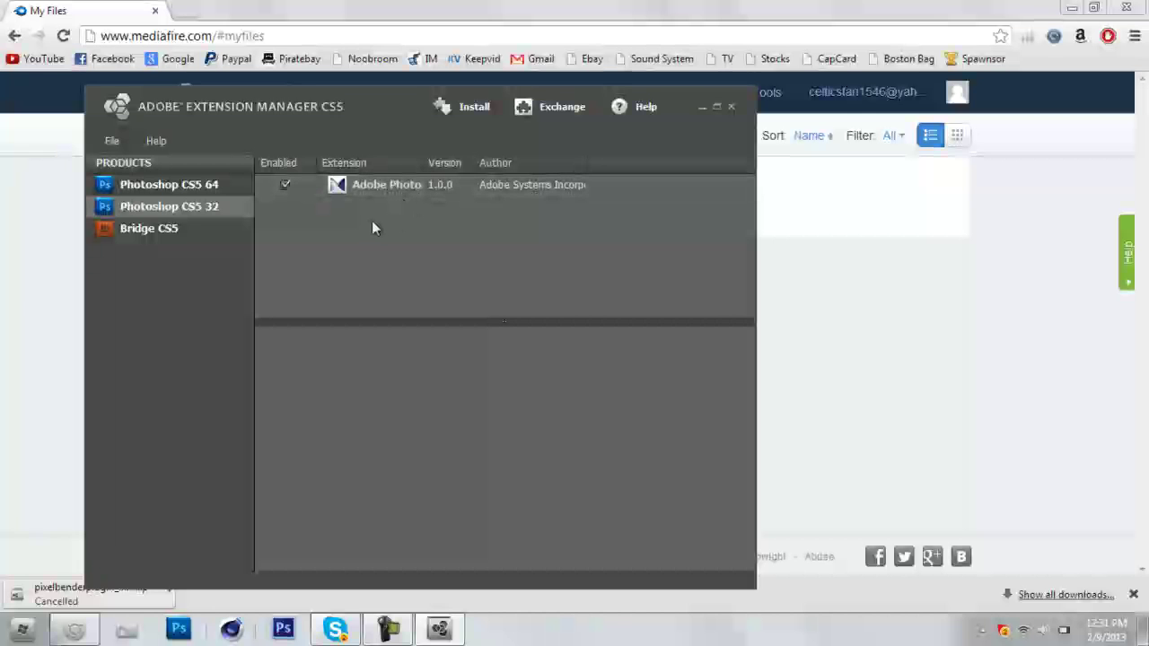
click(369, 184)
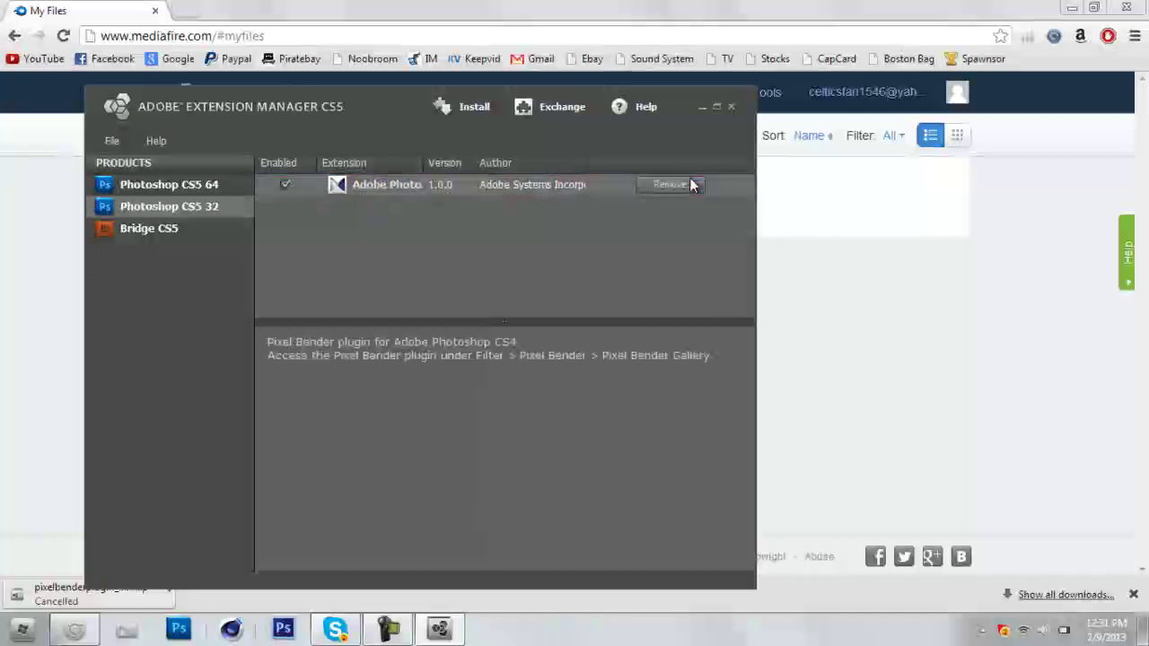
click(688, 185)
click(473, 388)
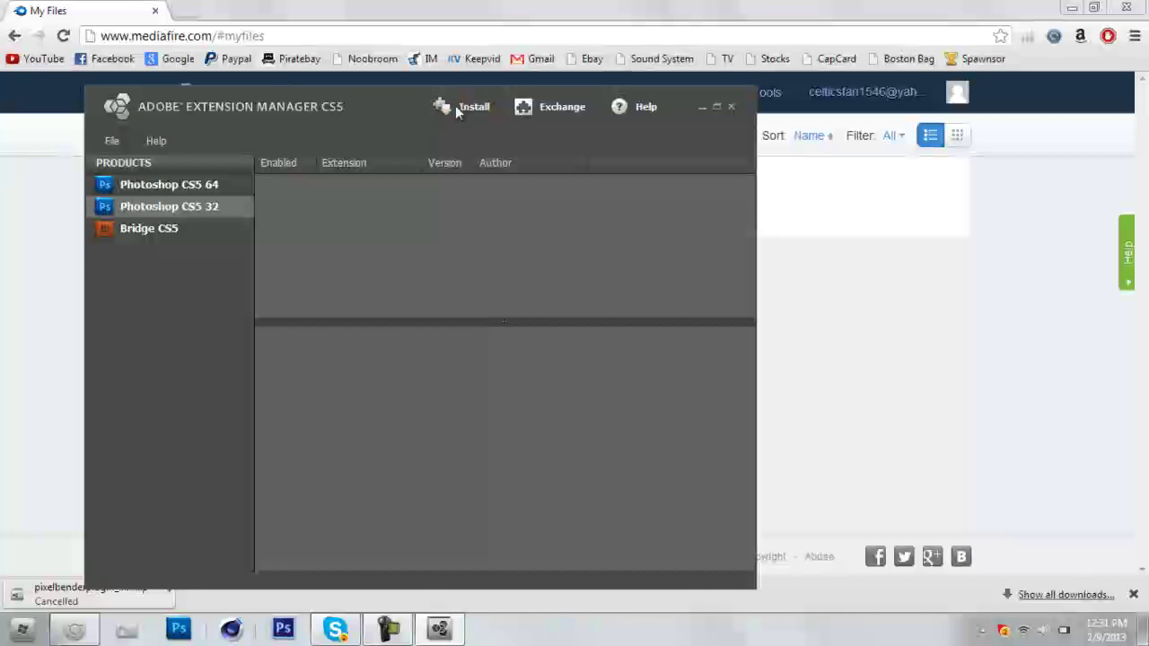
Install pixelbenderplugin_p1_32bit_060310 from the Desktop for Photoshop CS5 32, accepting the disclaimer.
click(195, 208)
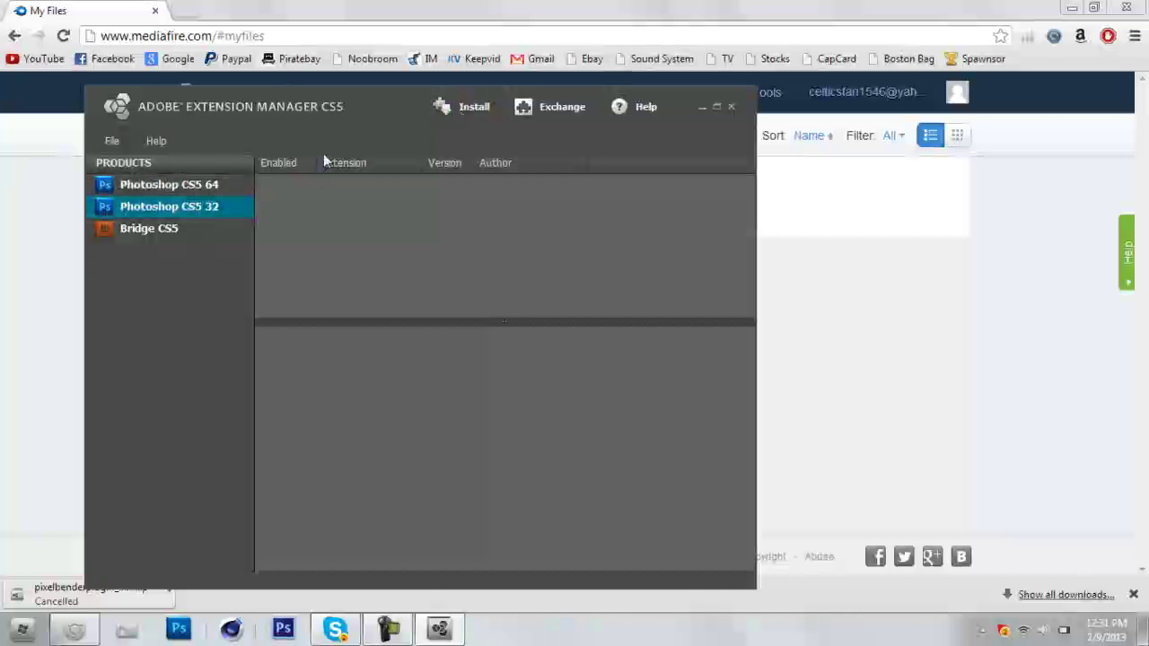
click(467, 109)
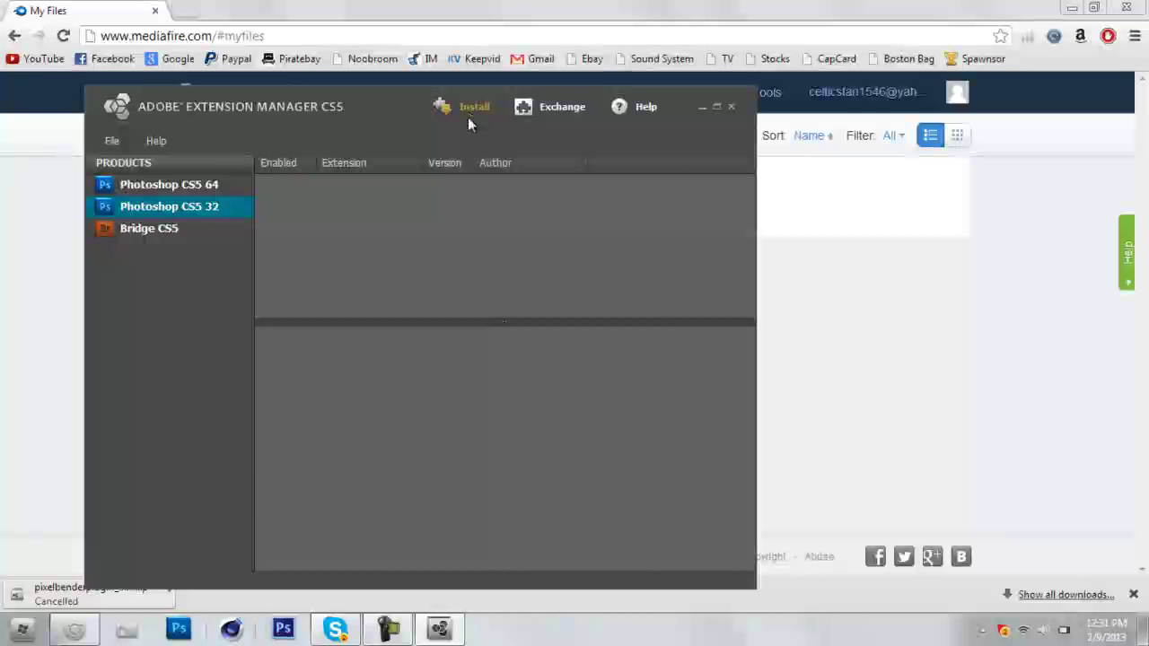
click(188, 205)
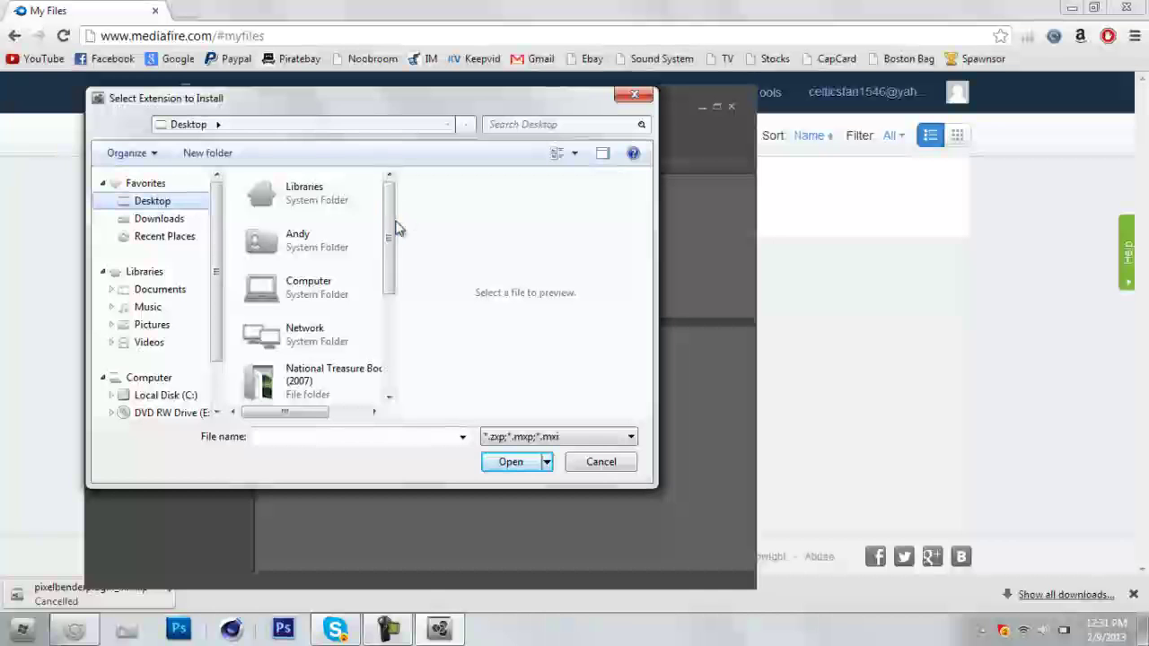
drag(390, 235, 391, 341)
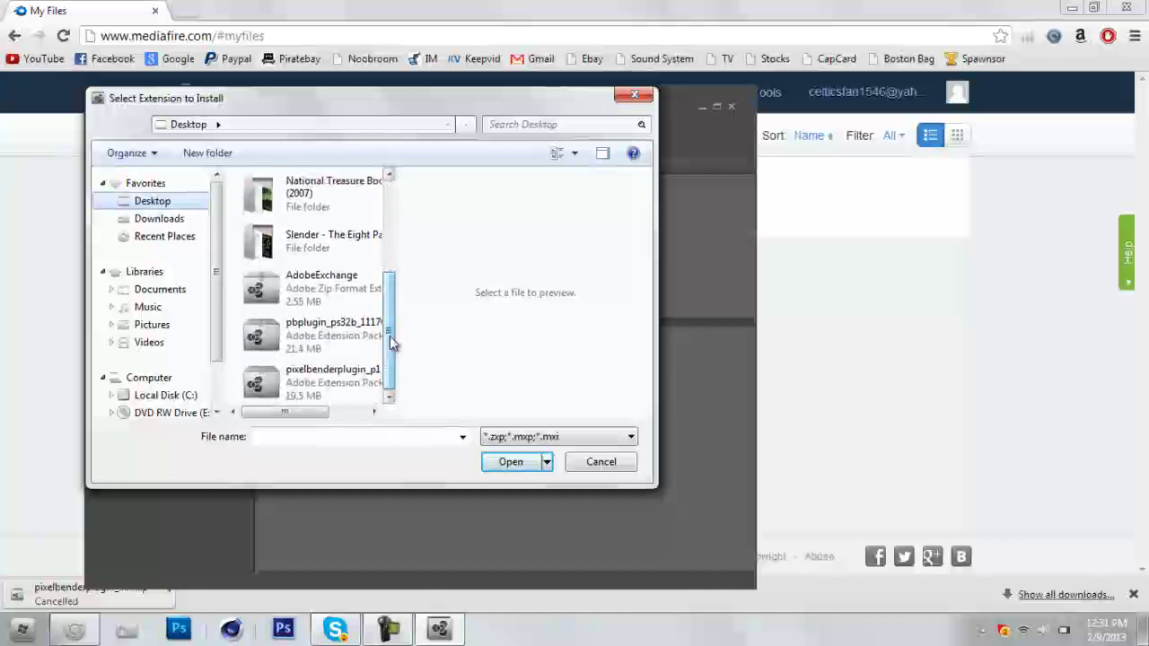
double_click(337, 378)
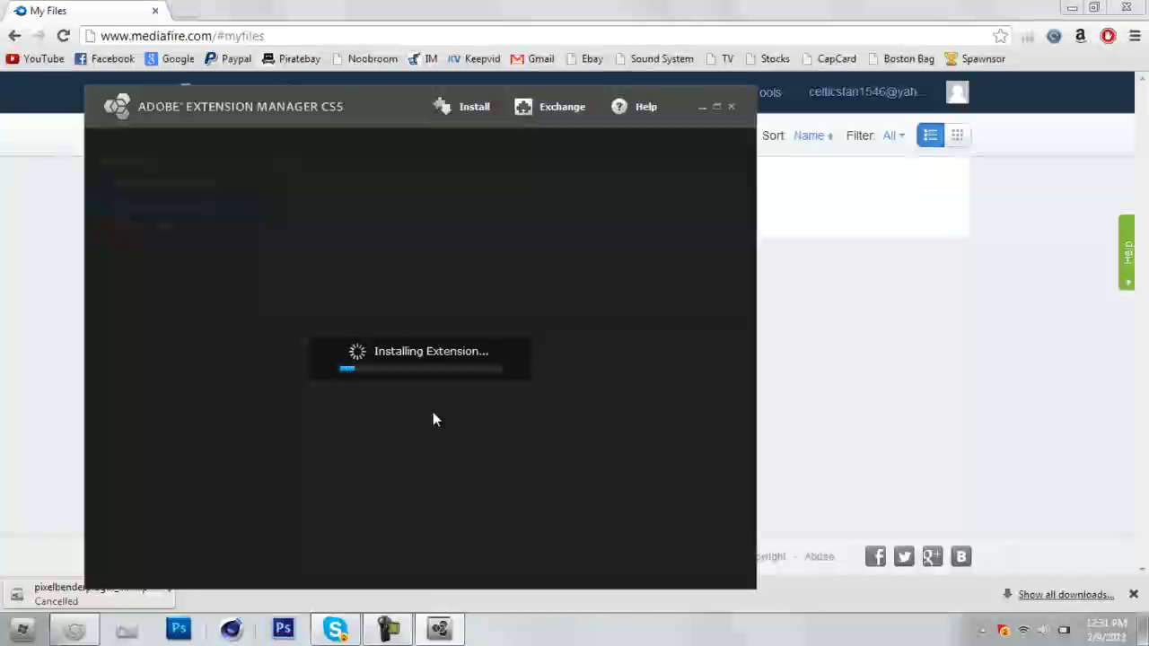
click(486, 489)
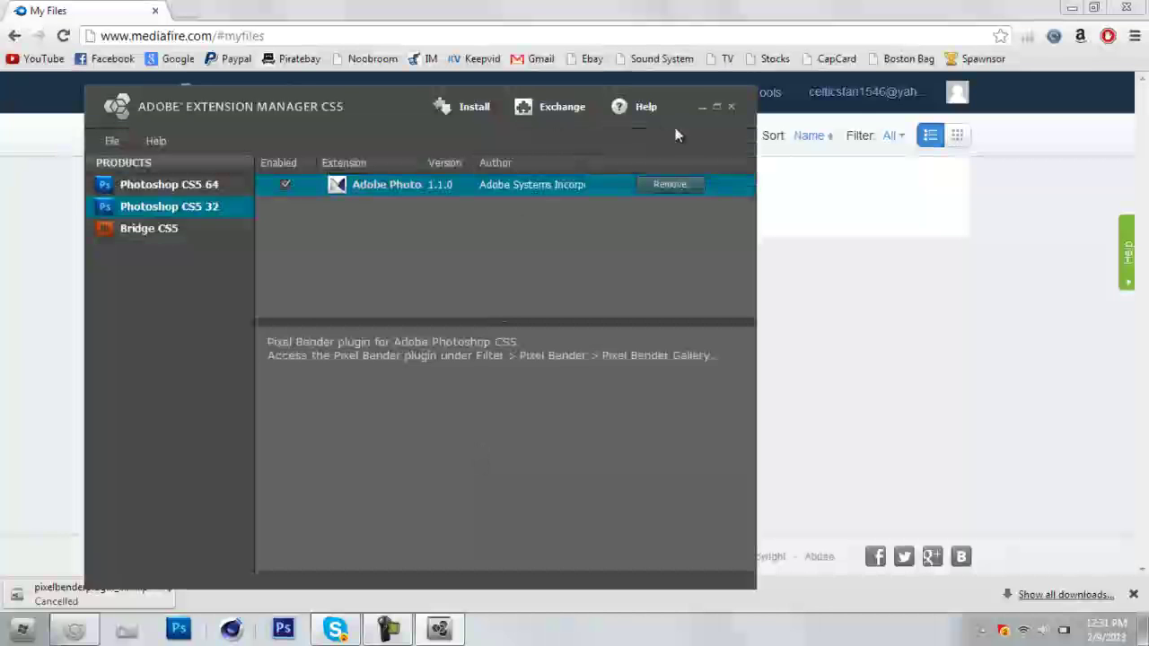
Close Extension Manager and launch Photoshop CS5 as administrator from the taskbar.
click(733, 105)
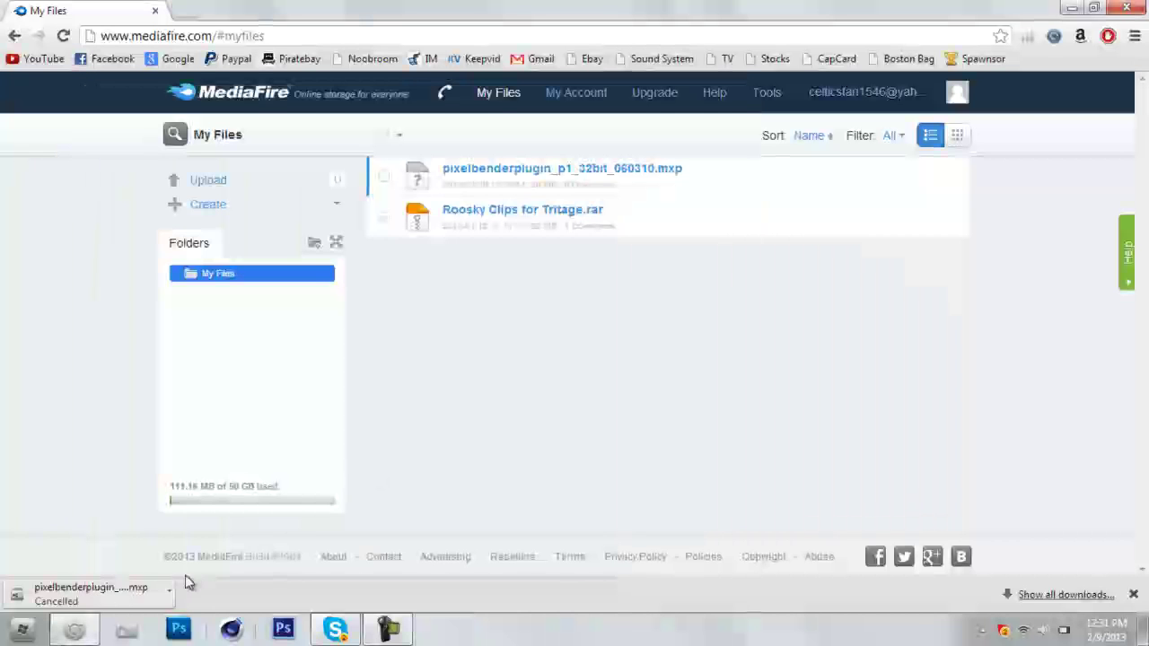
right_click(184, 628)
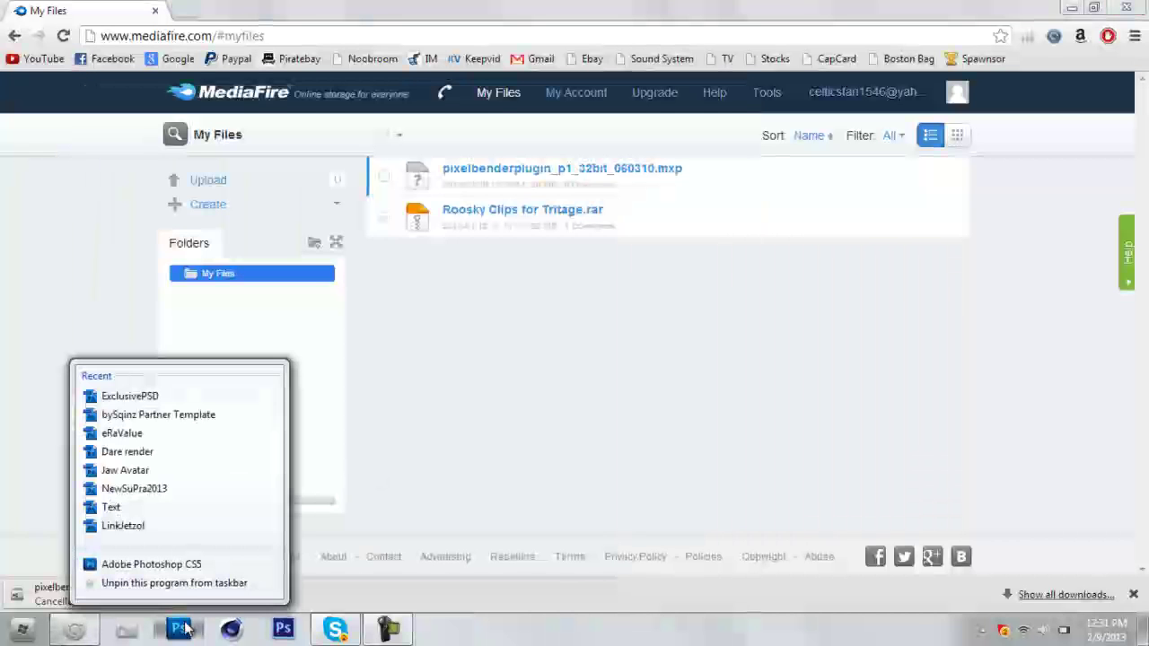
right_click(187, 575)
click(235, 515)
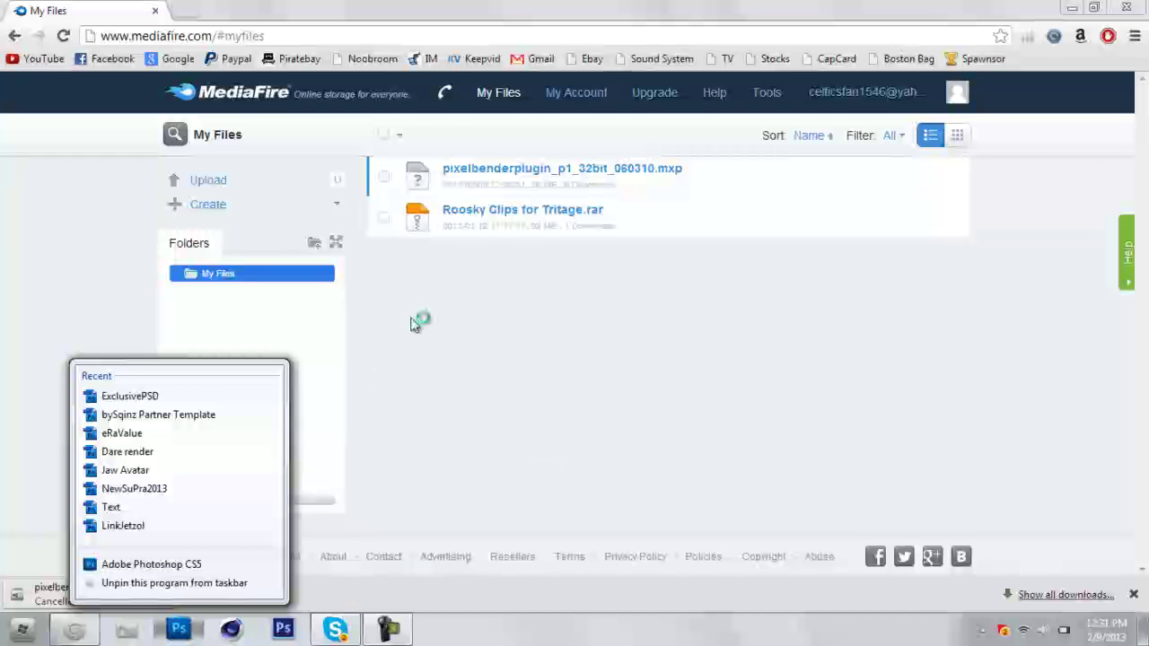
Dismiss the recent files list and get the MediaFire browser window out of the way.
click(392, 418)
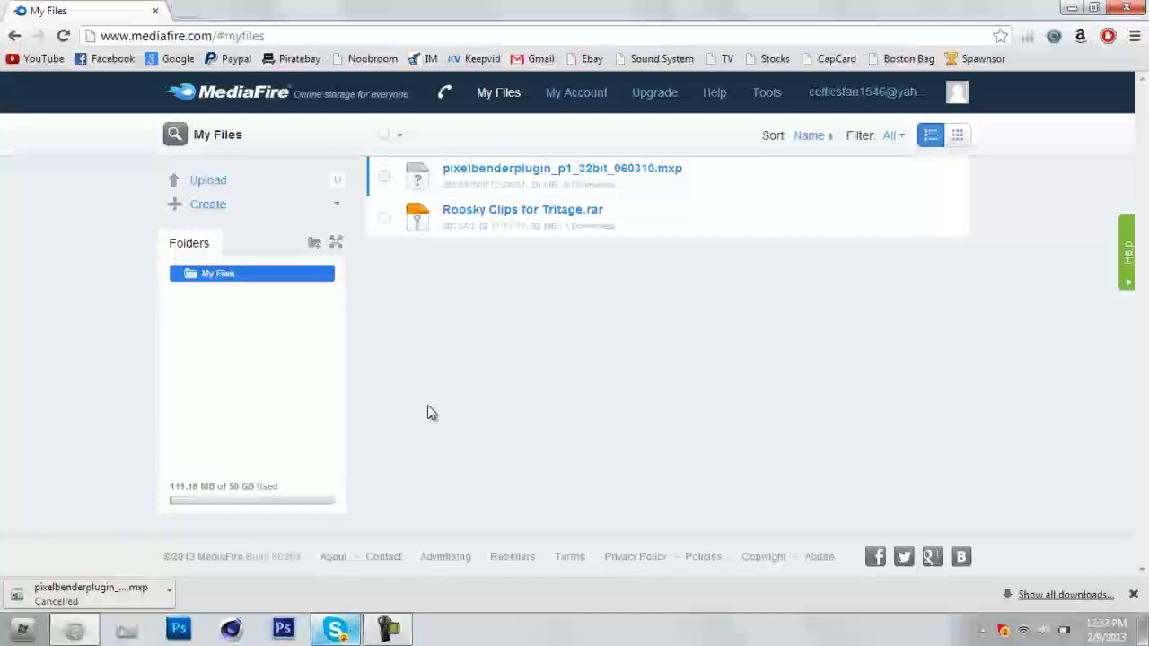
click(1092, 7)
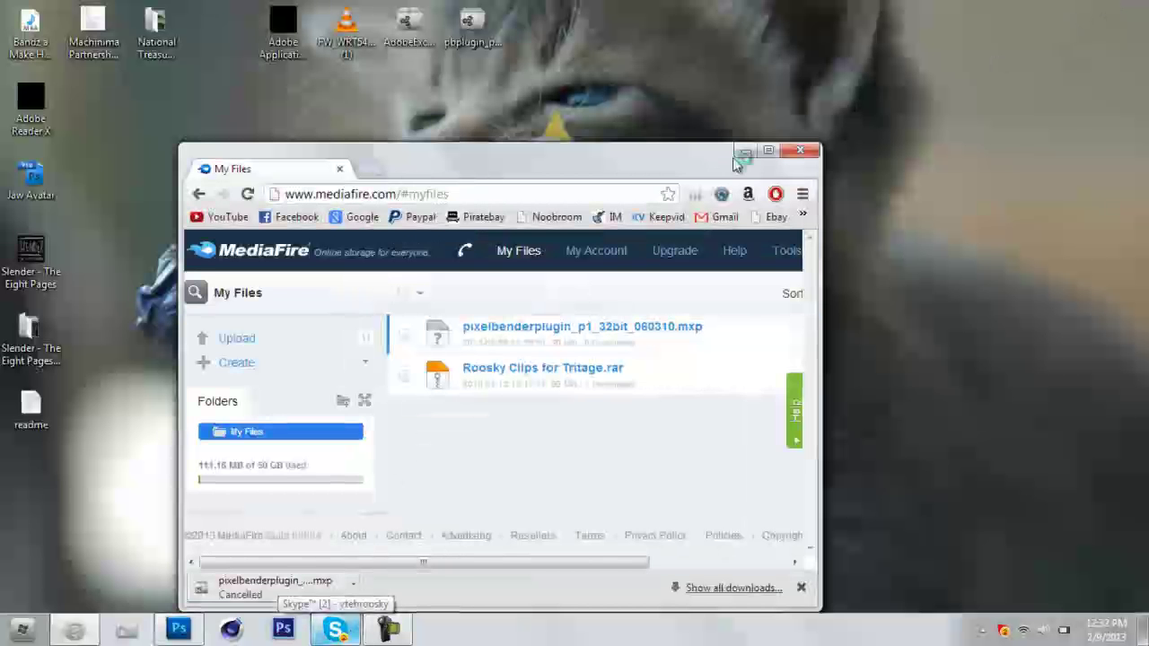
click(756, 159)
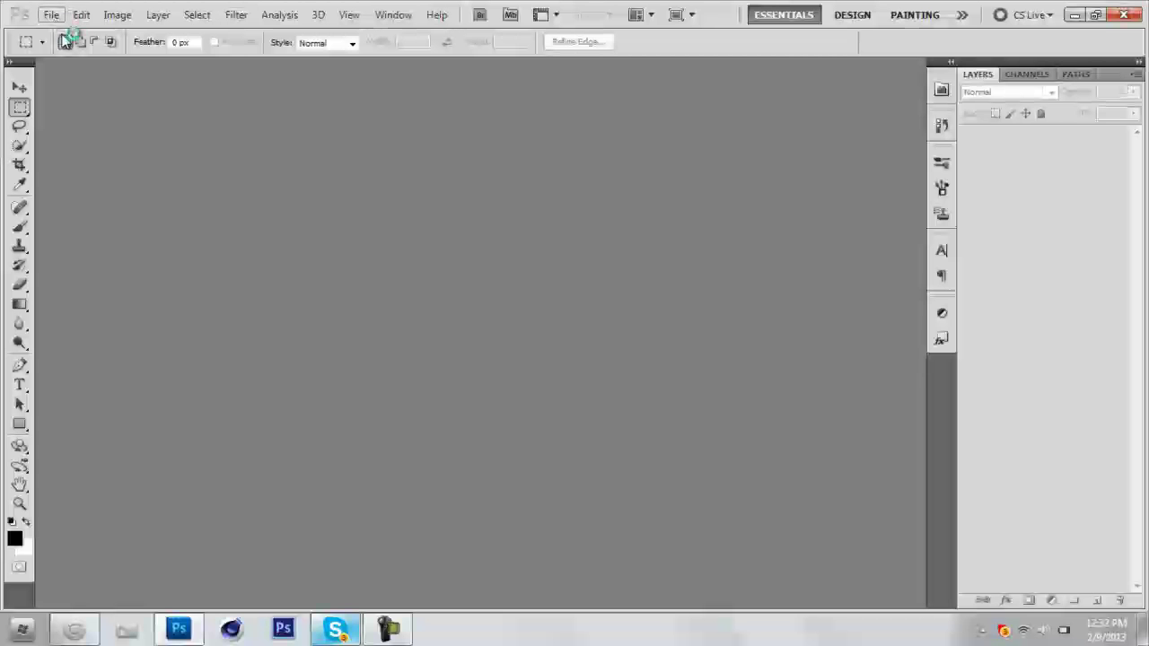
click(54, 17)
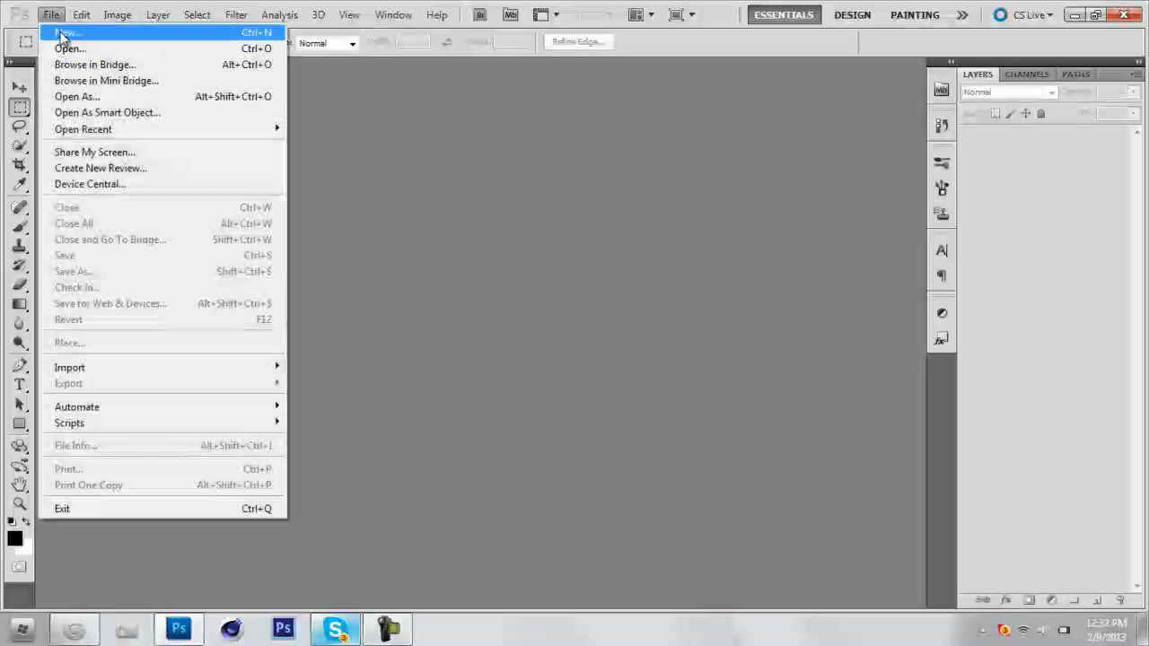
click(243, 177)
double_click(244, 176)
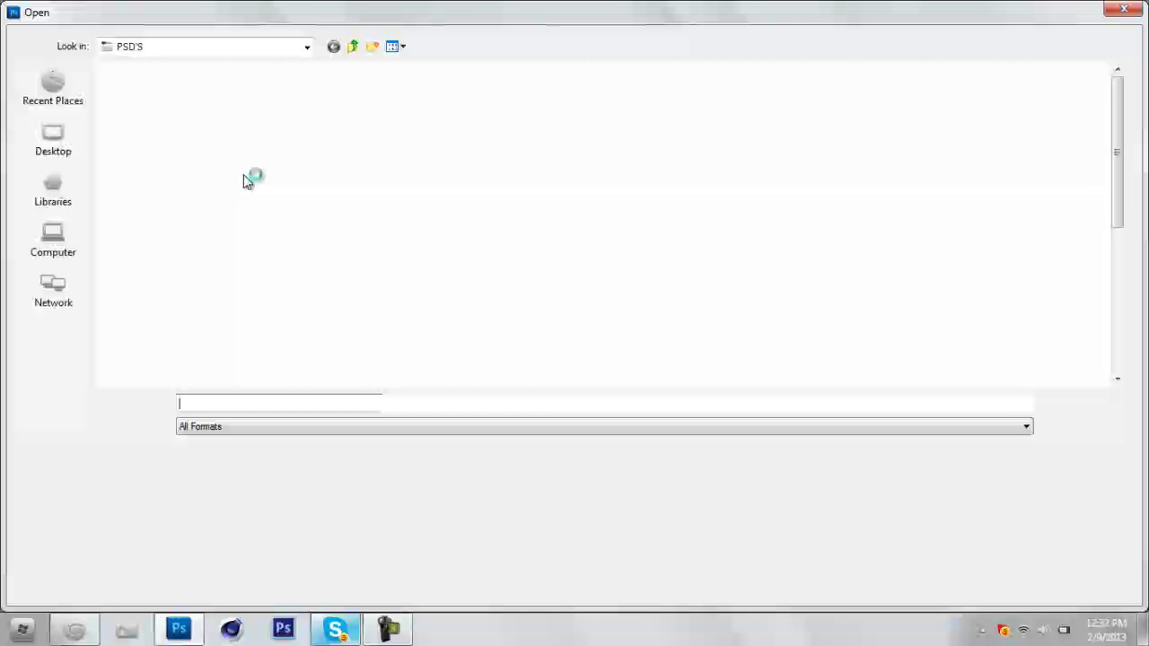
click(62, 197)
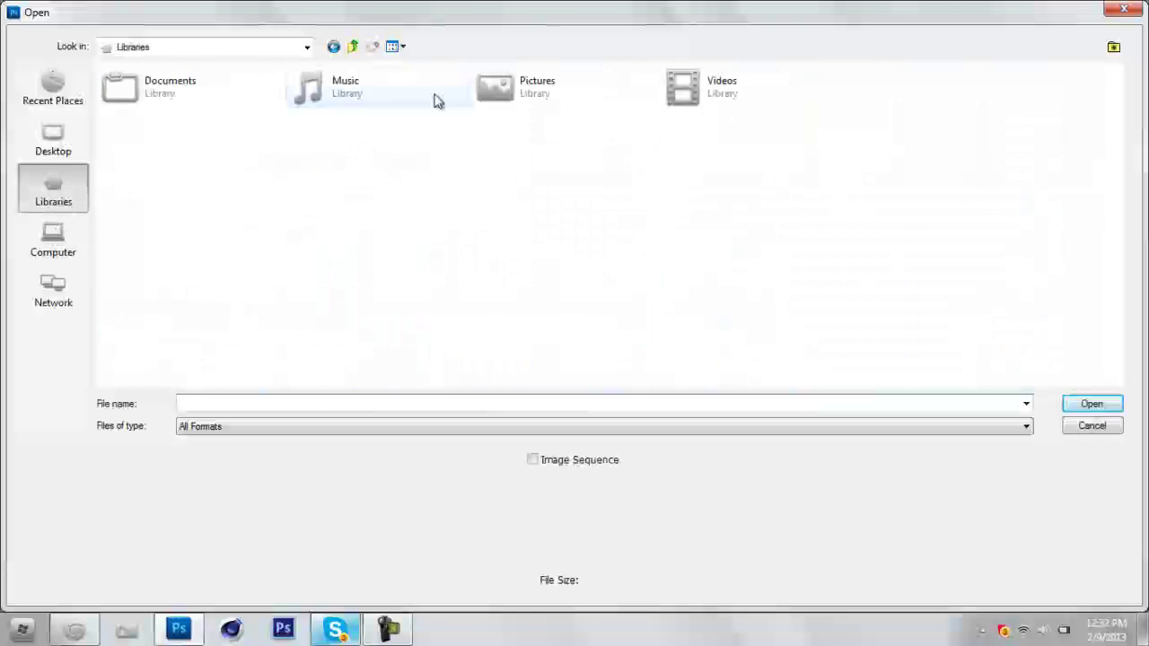
double_click(536, 87)
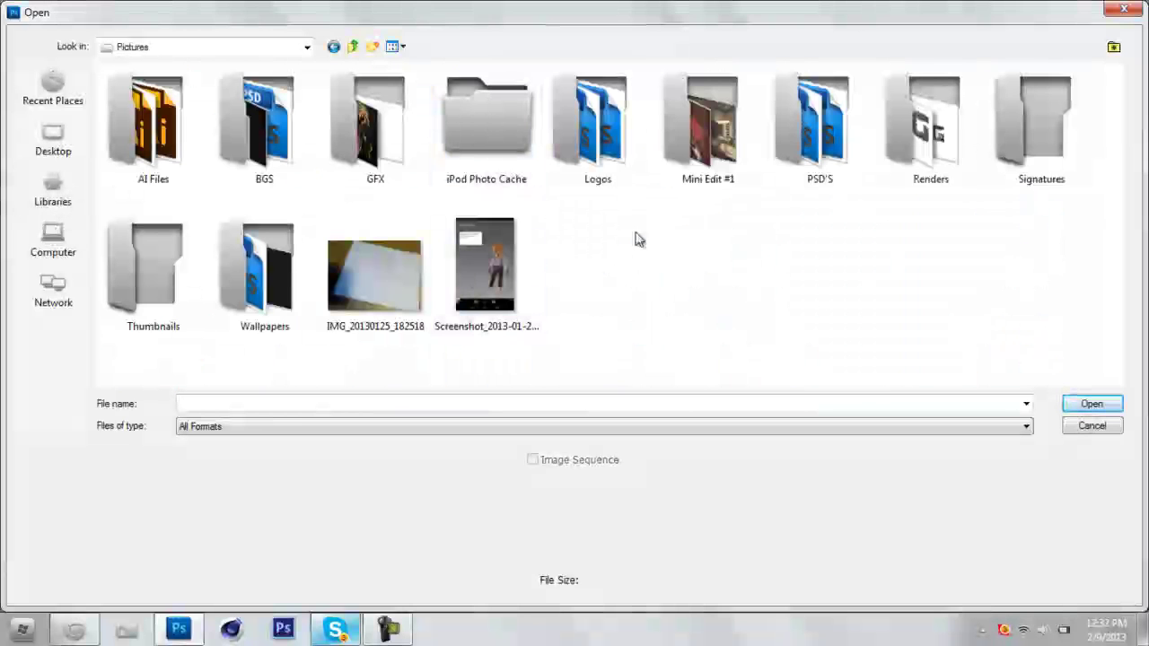
click(498, 253)
double_click(507, 256)
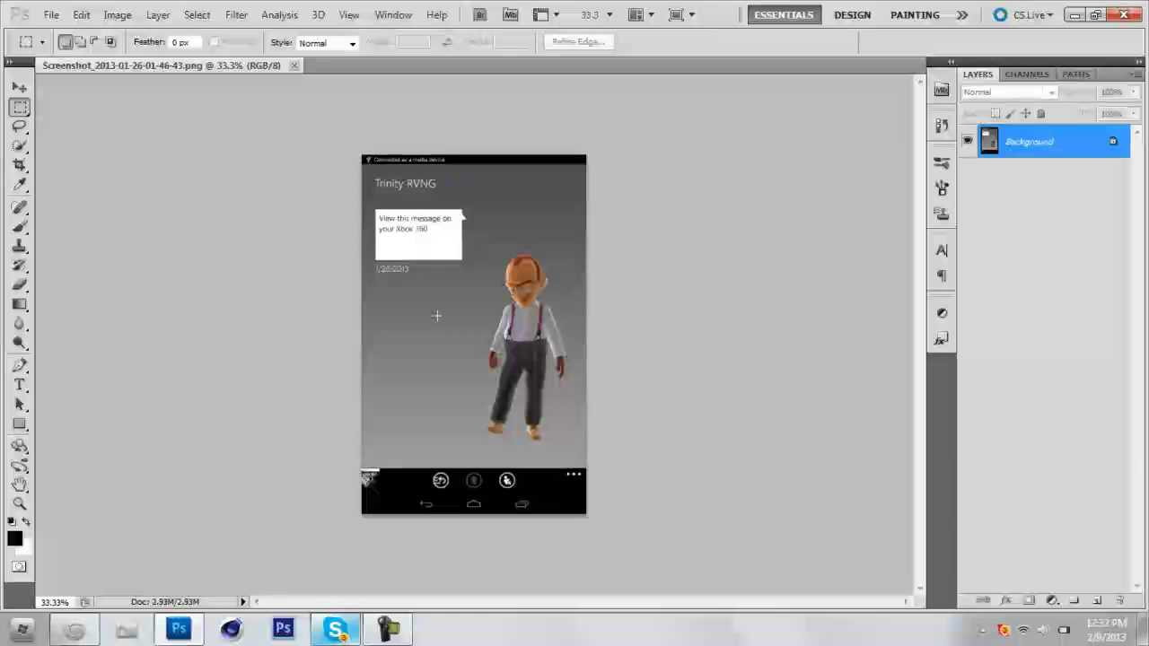
With the Move tool selected, launch the Pixel Bender Gallery from the Filter menu.
click(20, 88)
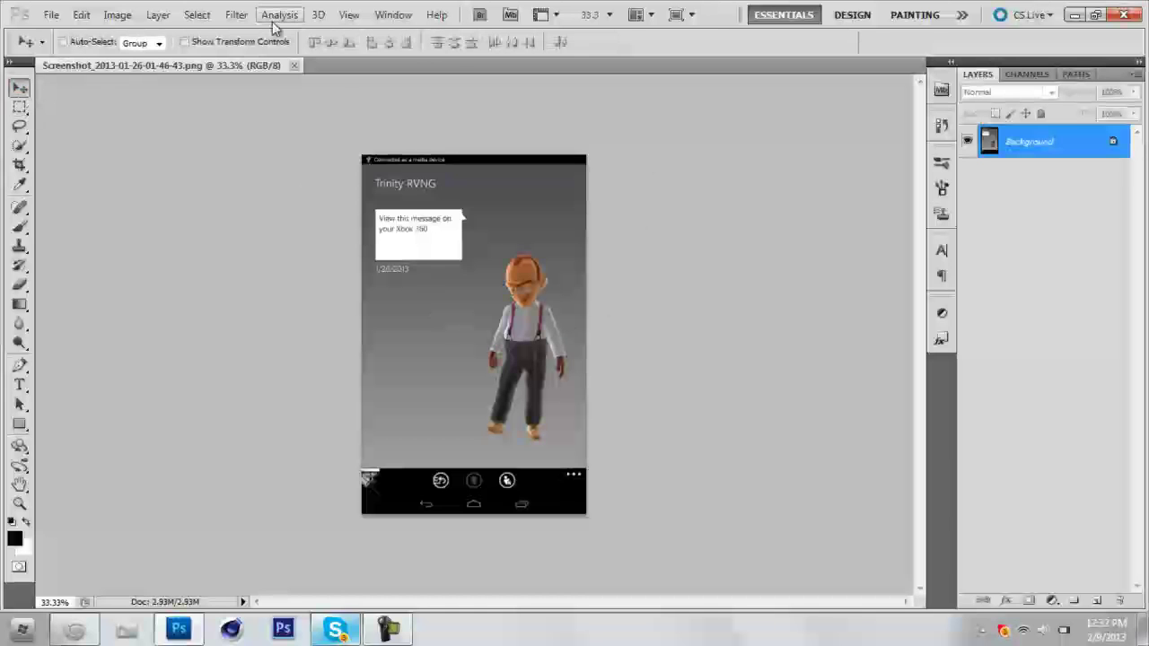
click(237, 15)
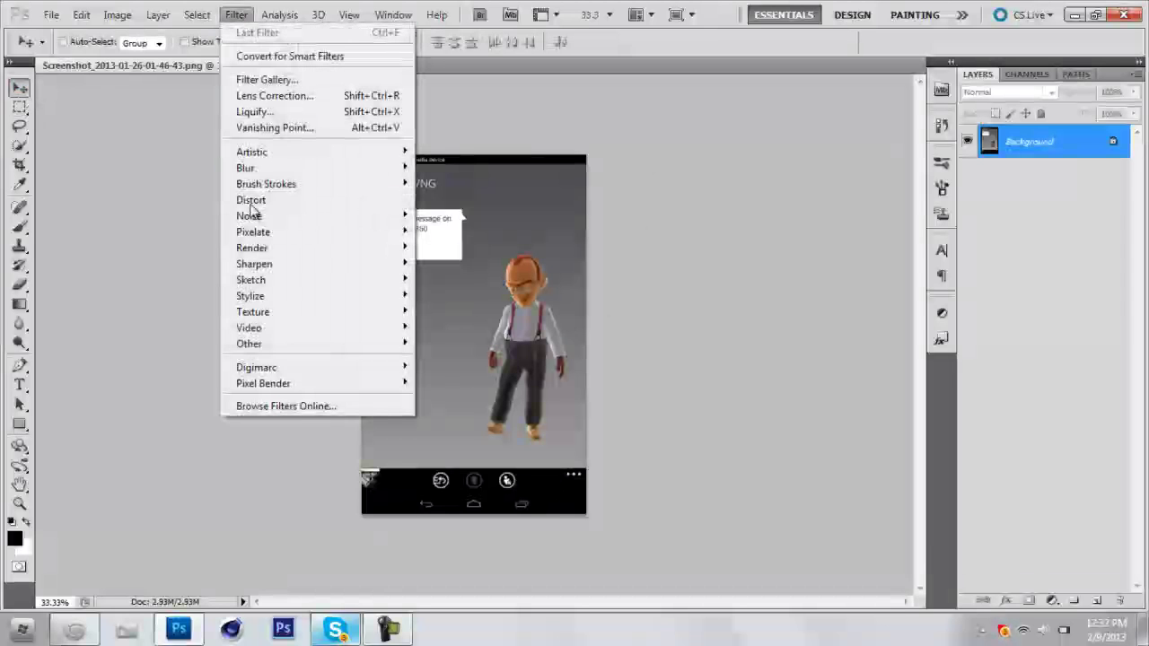
mouse_move(314, 371)
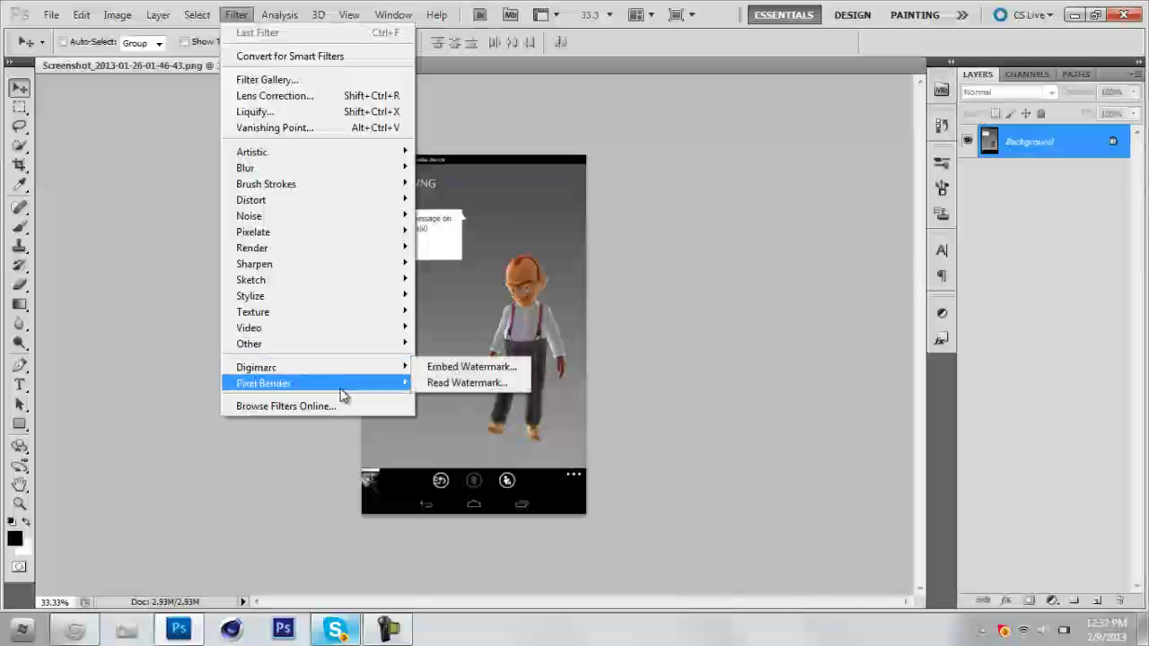
mouse_move(341, 386)
click(429, 384)
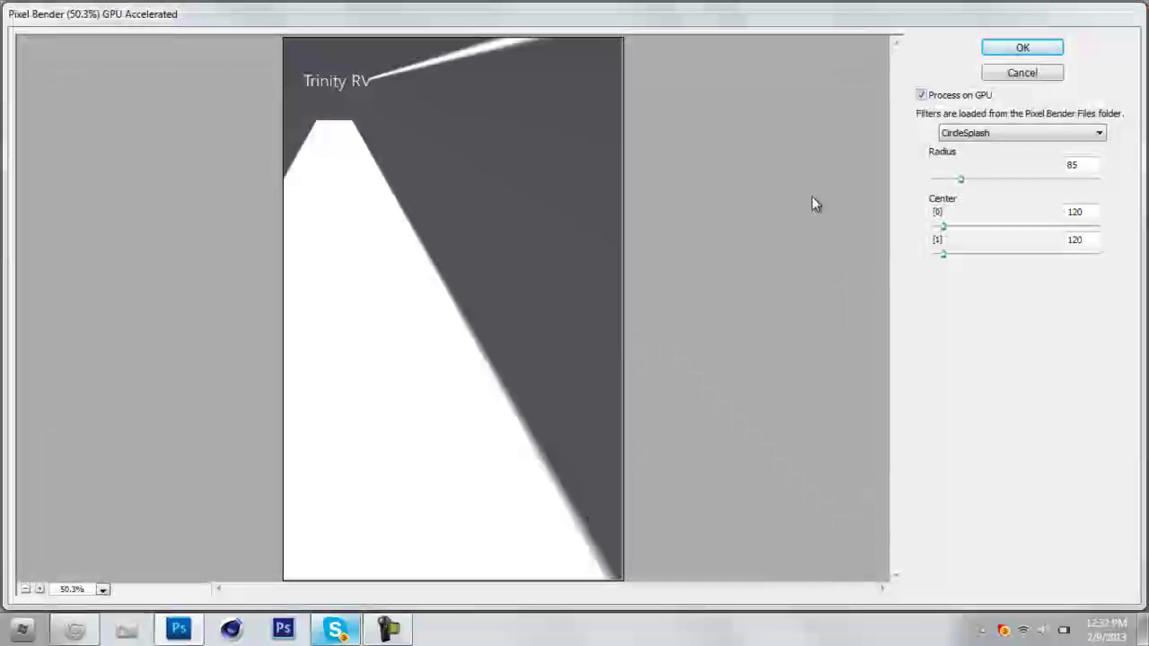
Preview the Convergence, SpinRadialBlur and TubeView effects, then choose the OilPaint filter.
click(992, 136)
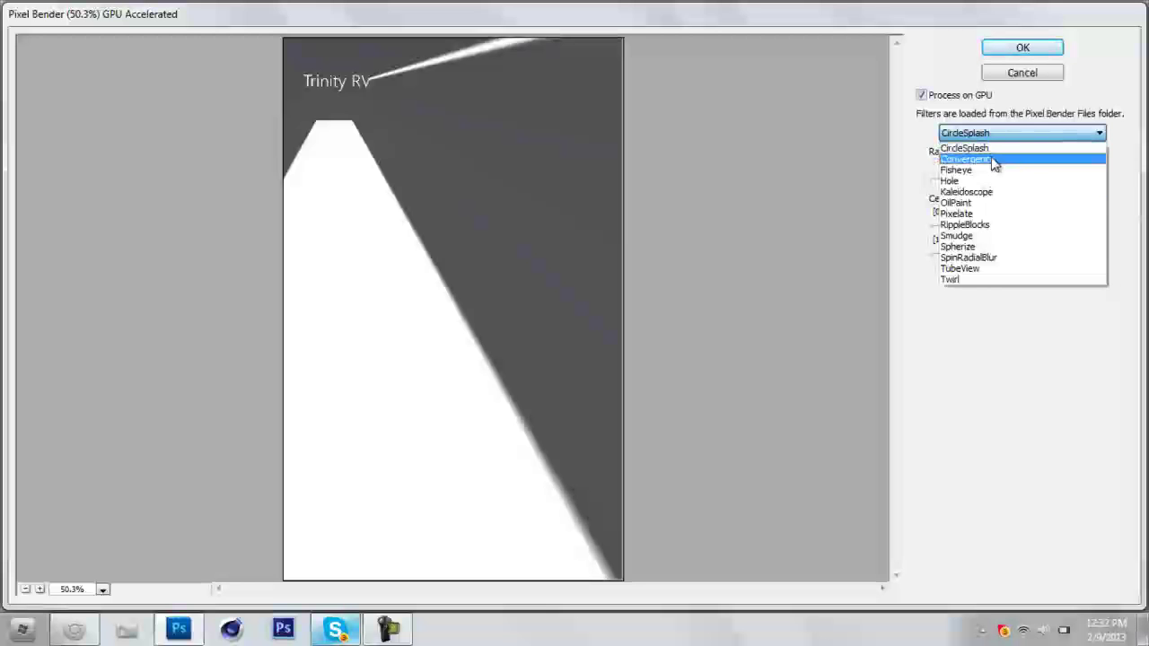
click(991, 159)
click(994, 135)
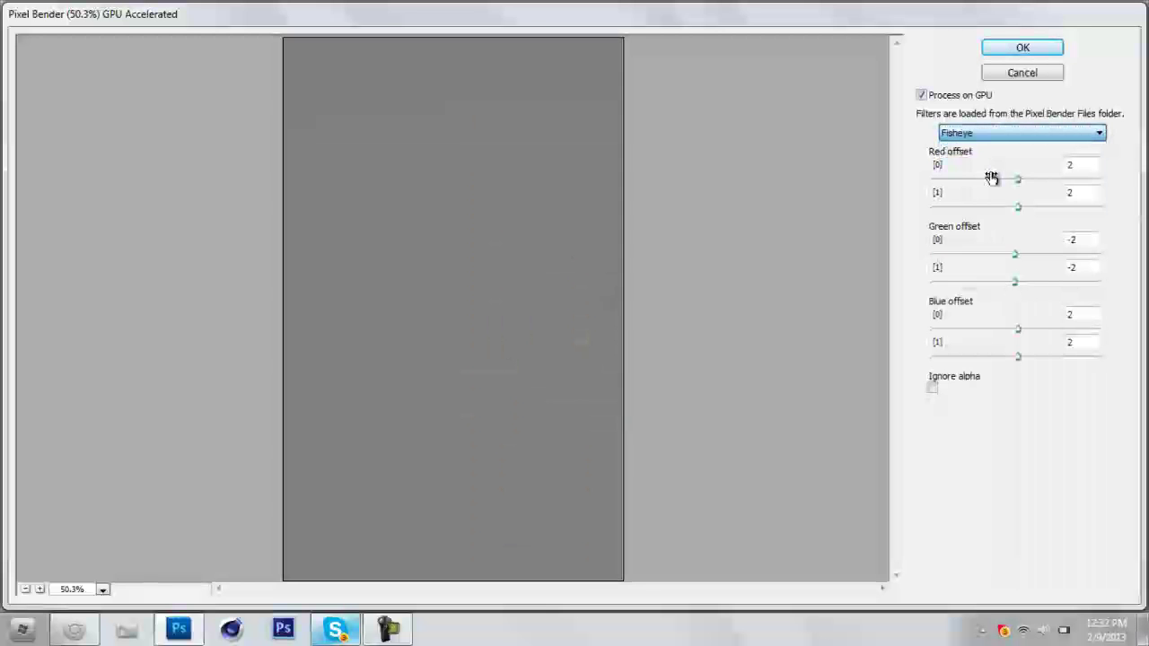
click(993, 134)
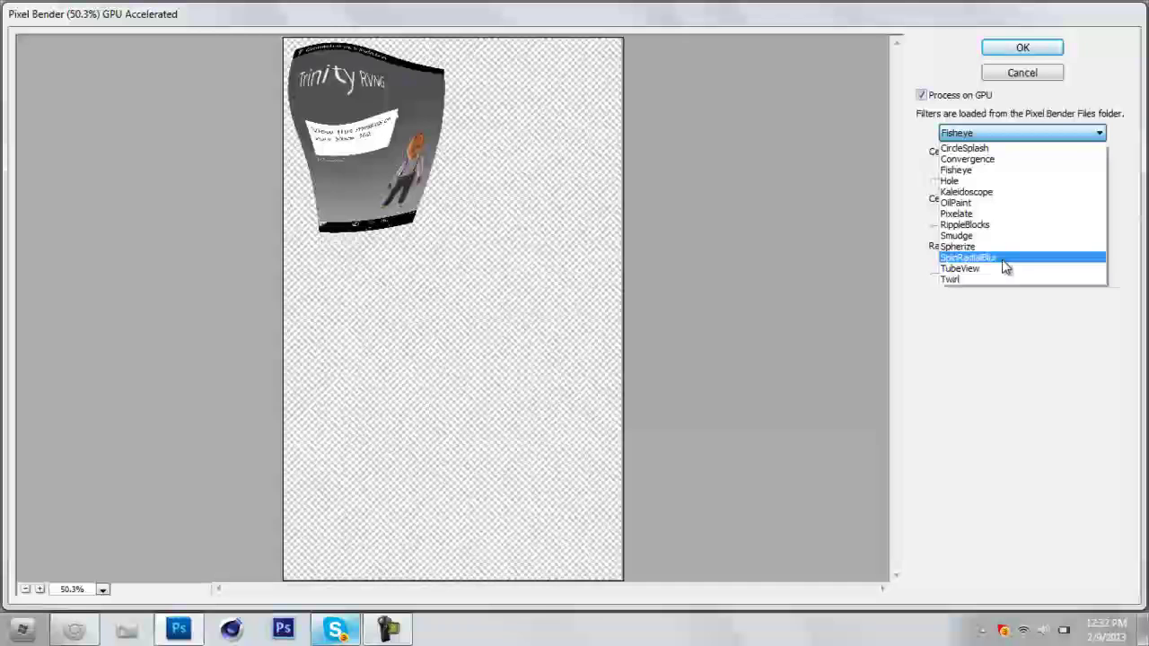
click(1004, 260)
scroll(1003, 141, down, 1)
click(1004, 135)
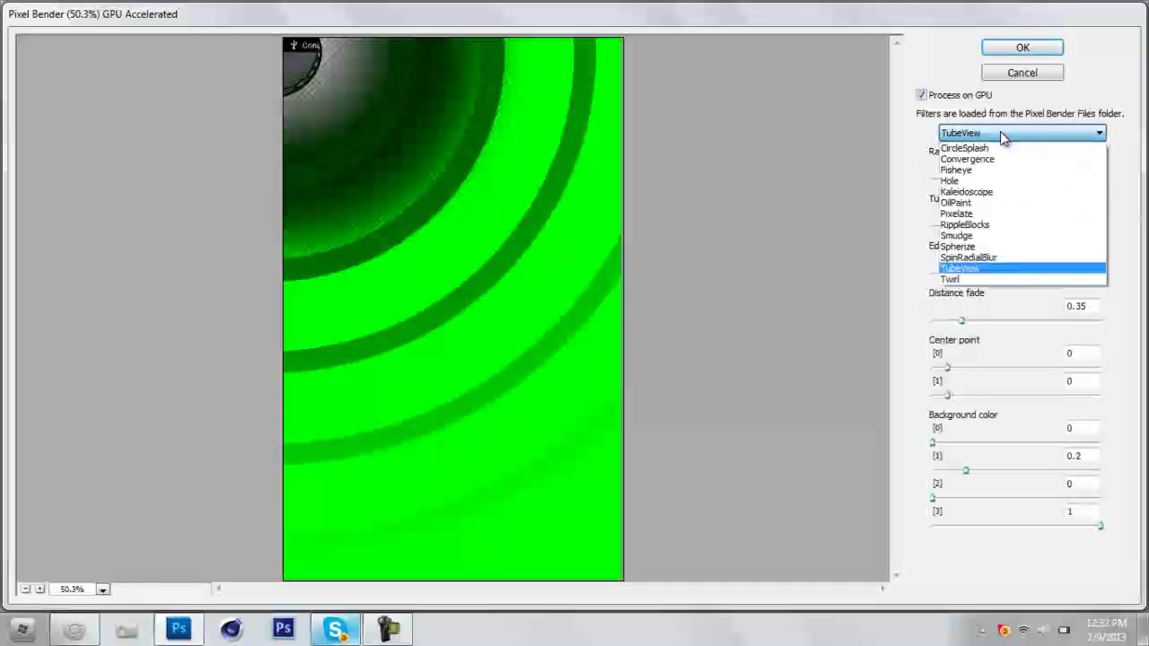
click(1000, 204)
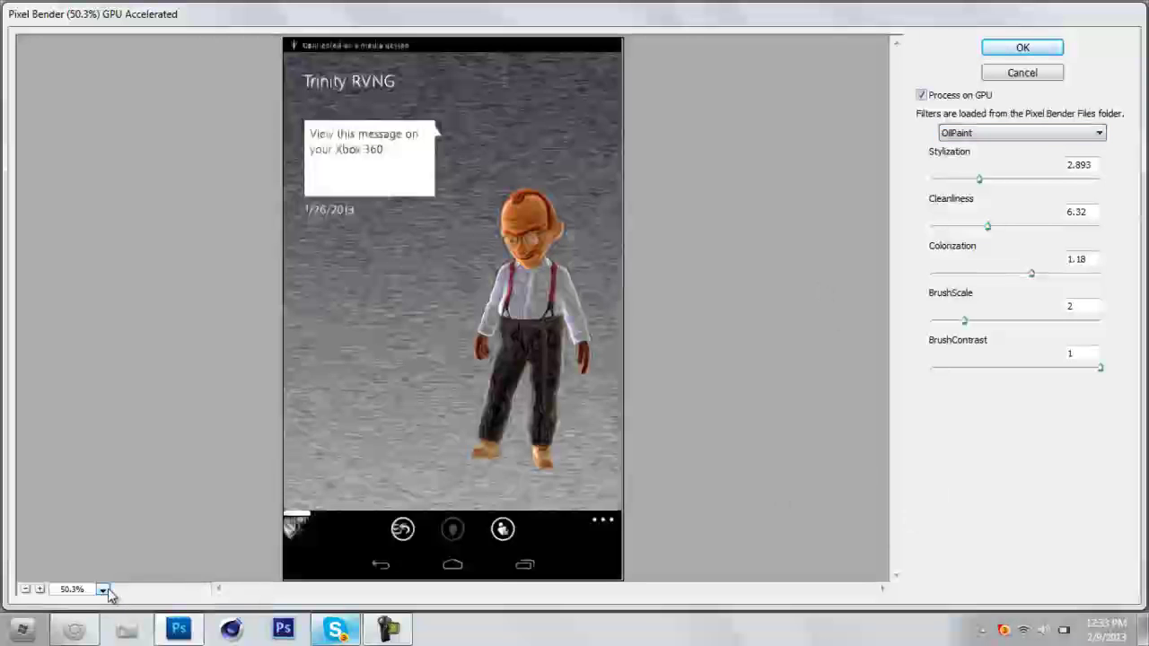
Set OilPaint to Cleanliness 14.935, Stylization 5.496, Colorization 0.99 and BrushScale 3.268.
click(40, 590)
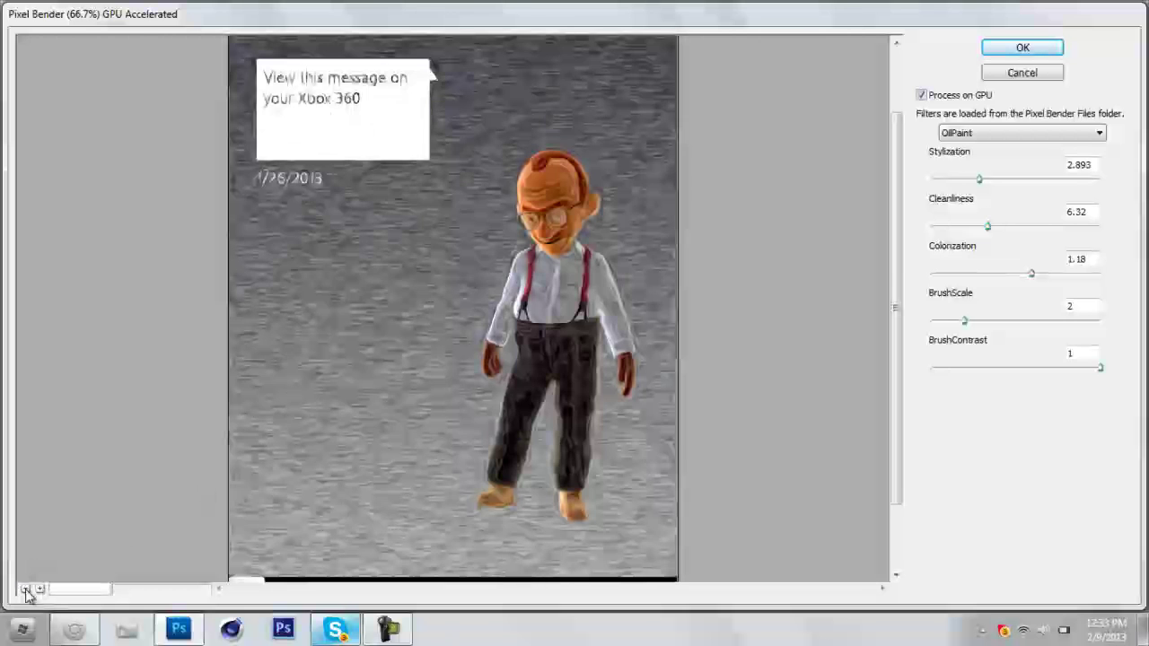
click(24, 588)
drag(988, 226, 1108, 231)
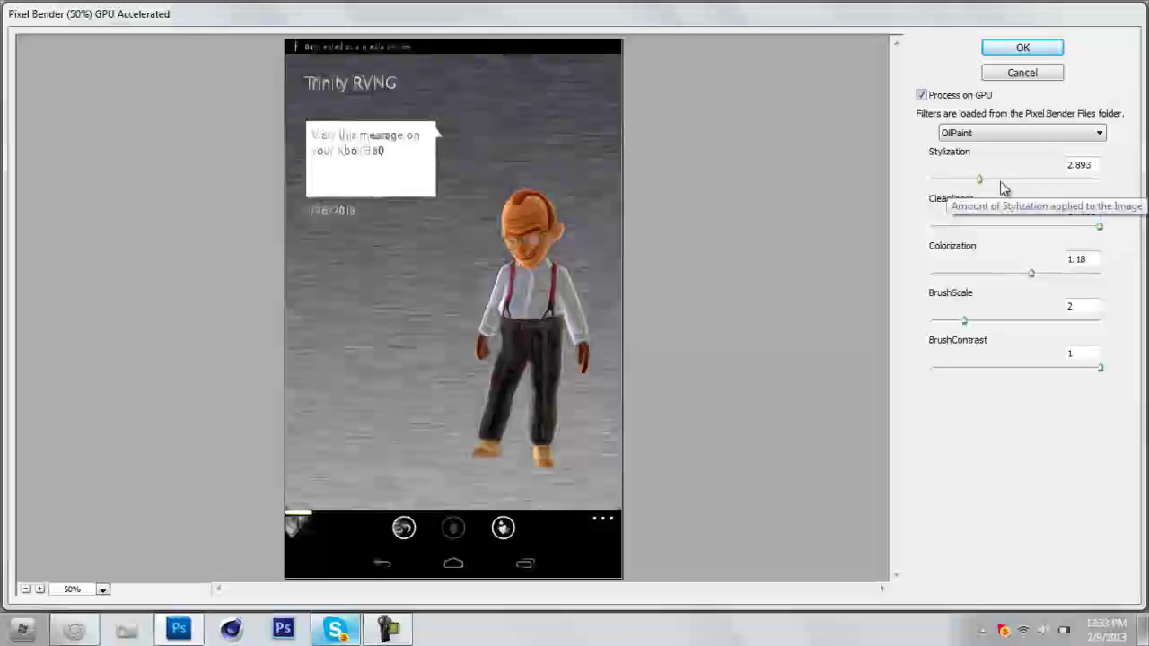
drag(980, 178, 1029, 186)
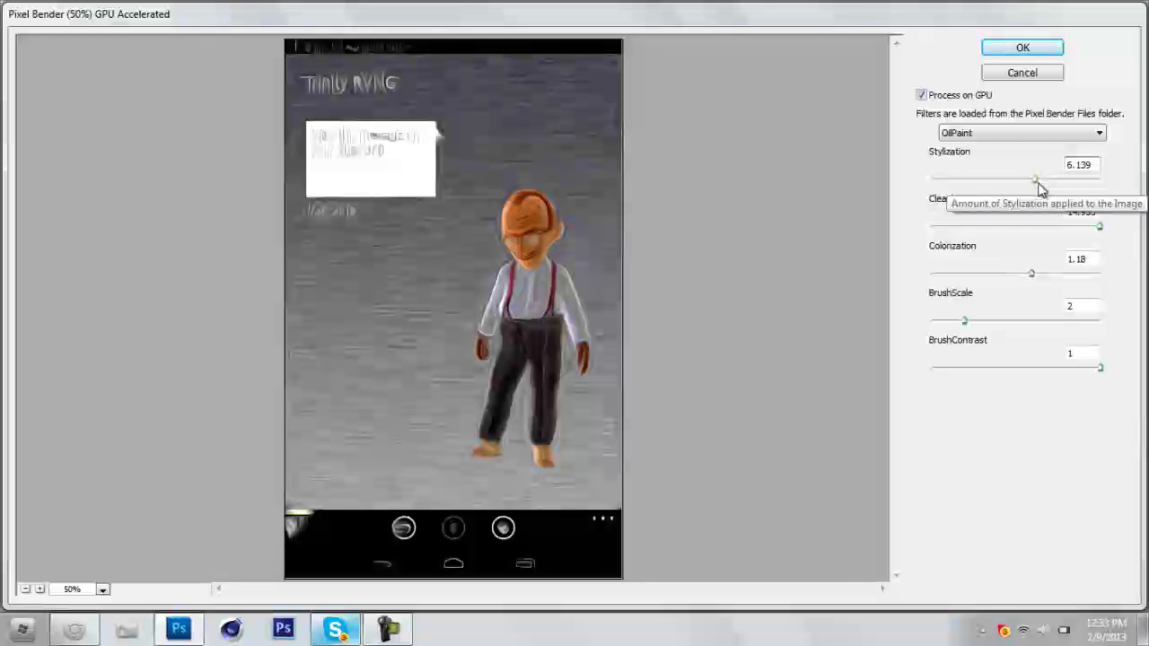
drag(1038, 184, 1026, 182)
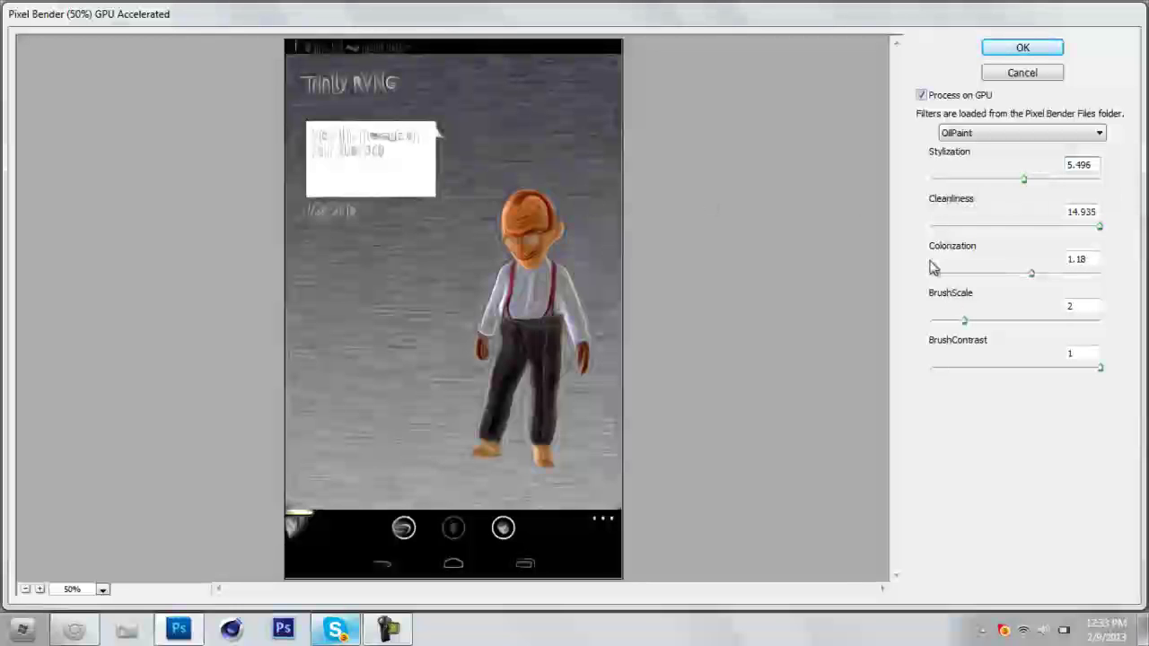
click(974, 273)
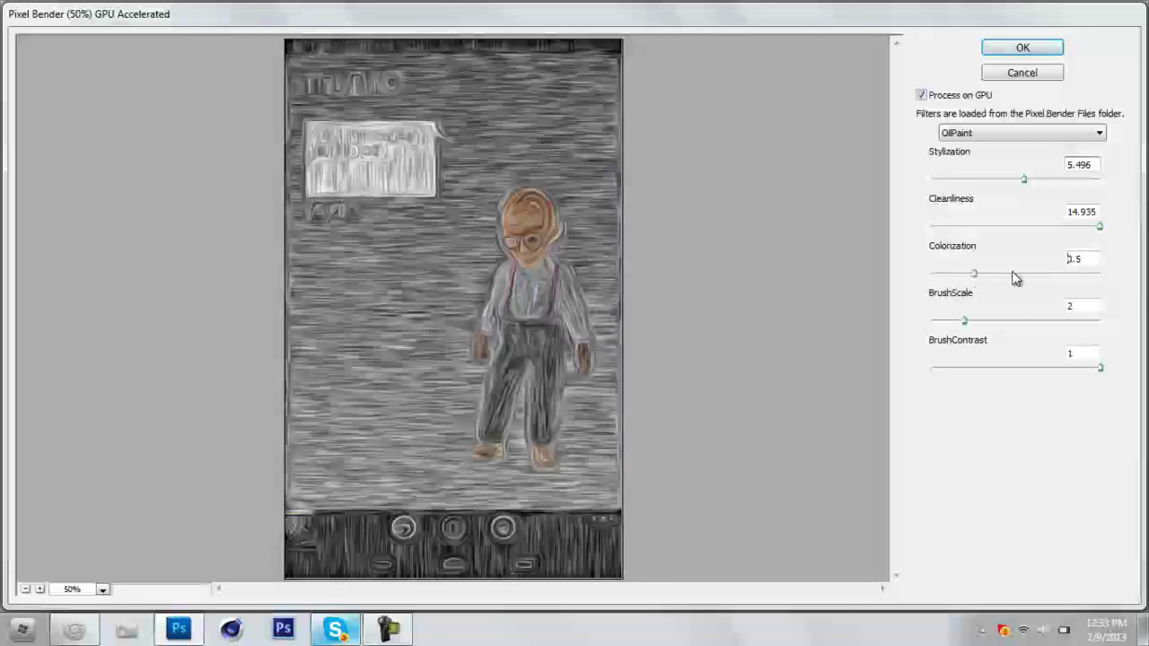
click(1017, 274)
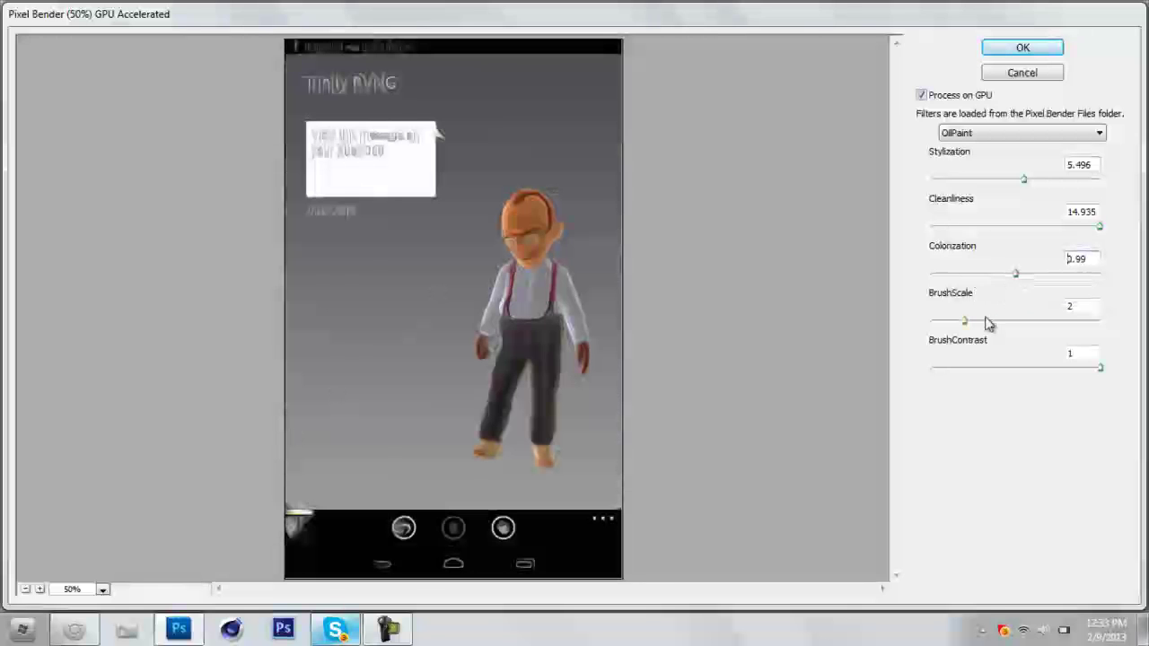
click(985, 321)
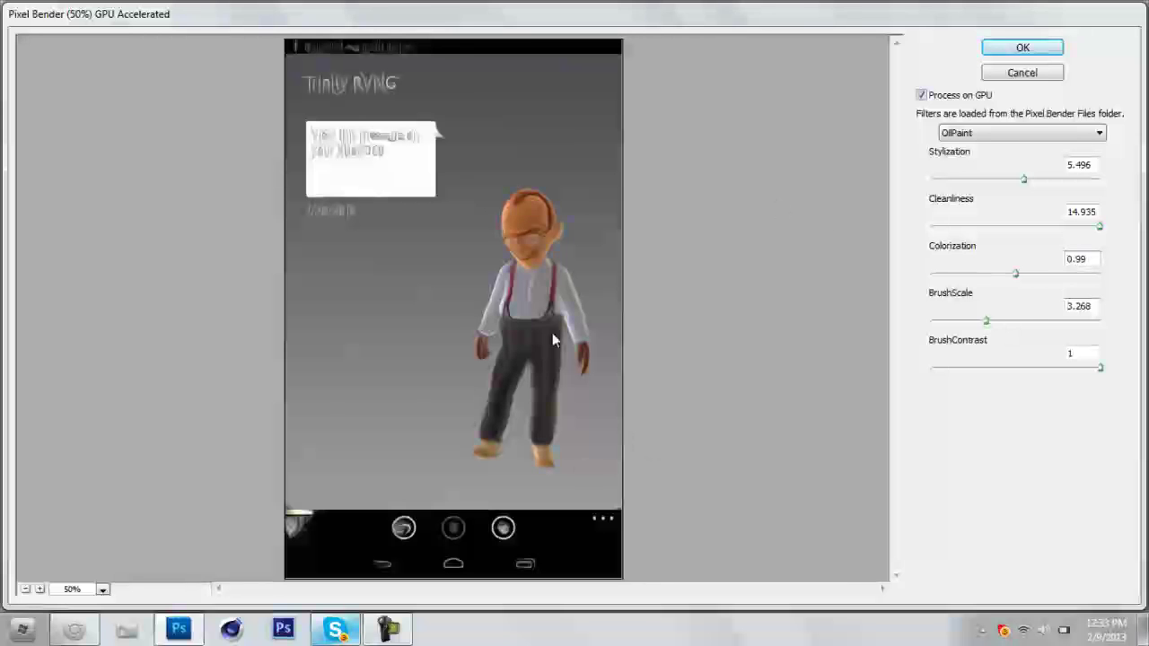
Confirm the Pixel Bender Gallery so the OilPaint effect paints the screenshot.
click(1026, 47)
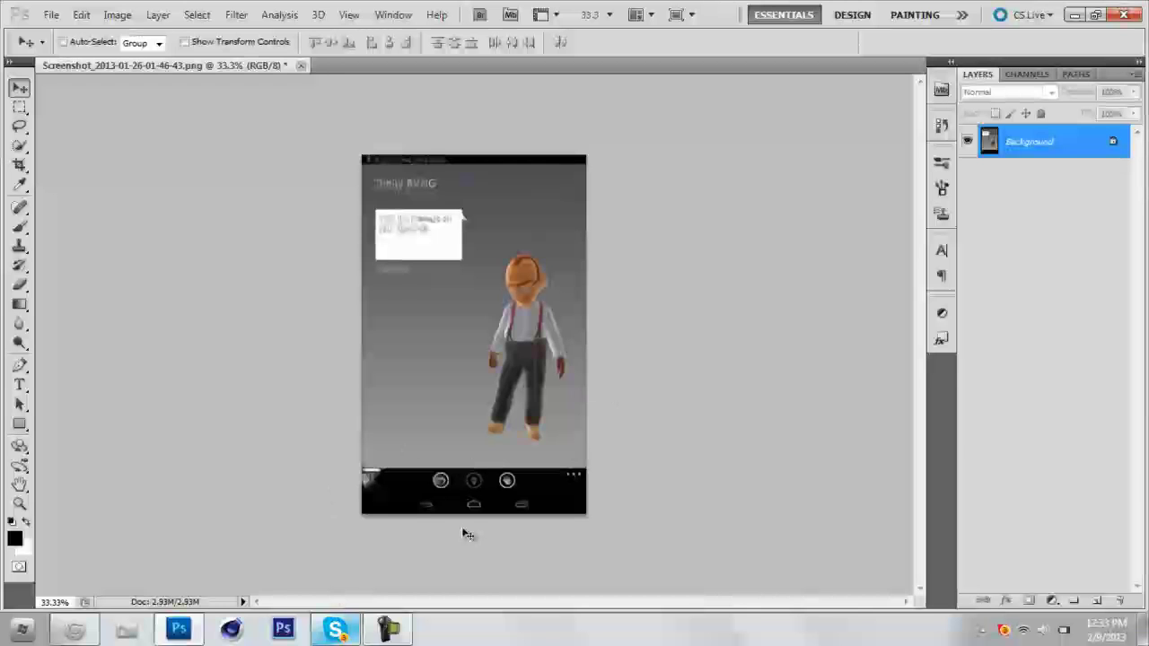
click(388, 628)
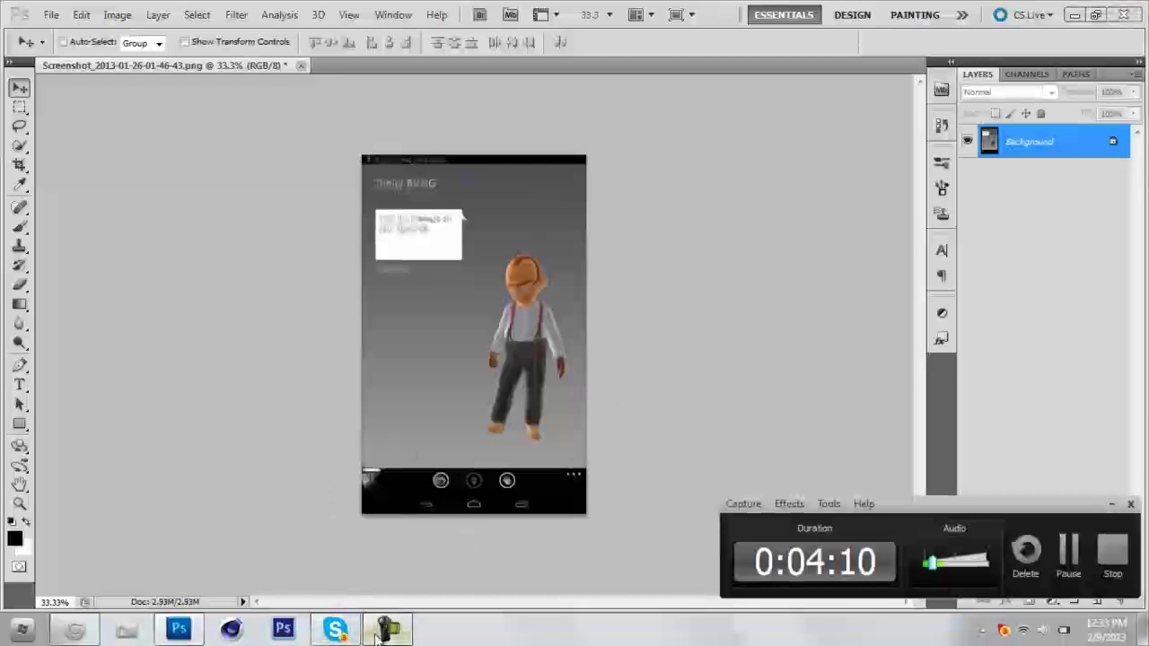